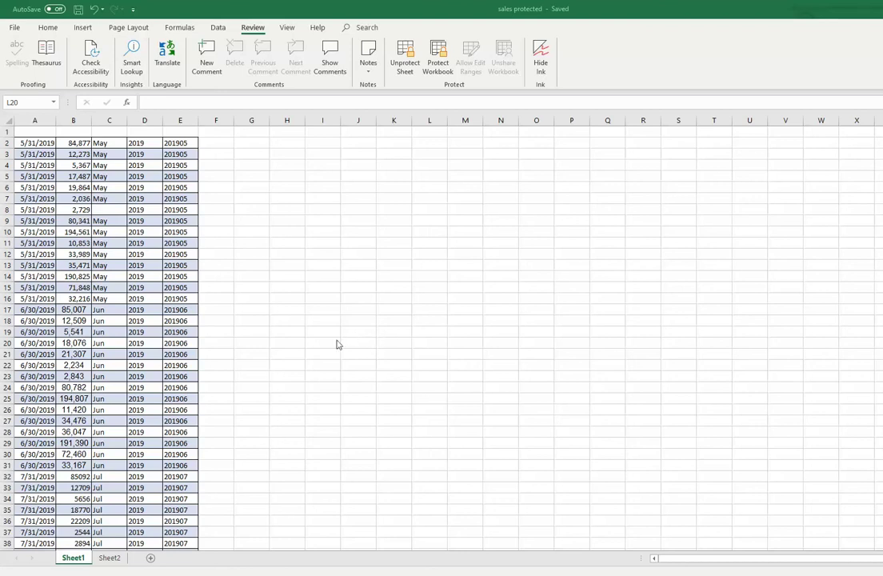
- Clear the month formula from cell C6 on Sheet1
left_click(118, 332)
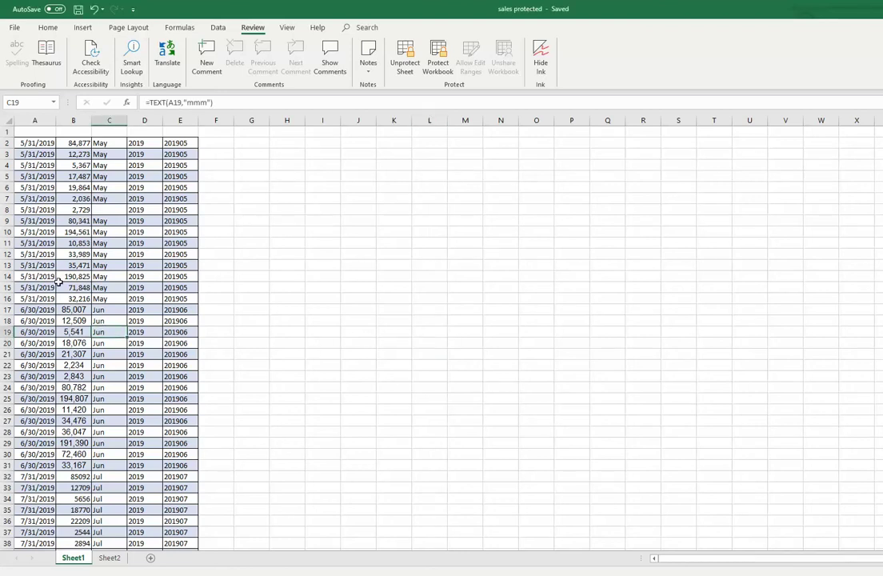
left_click(37, 165)
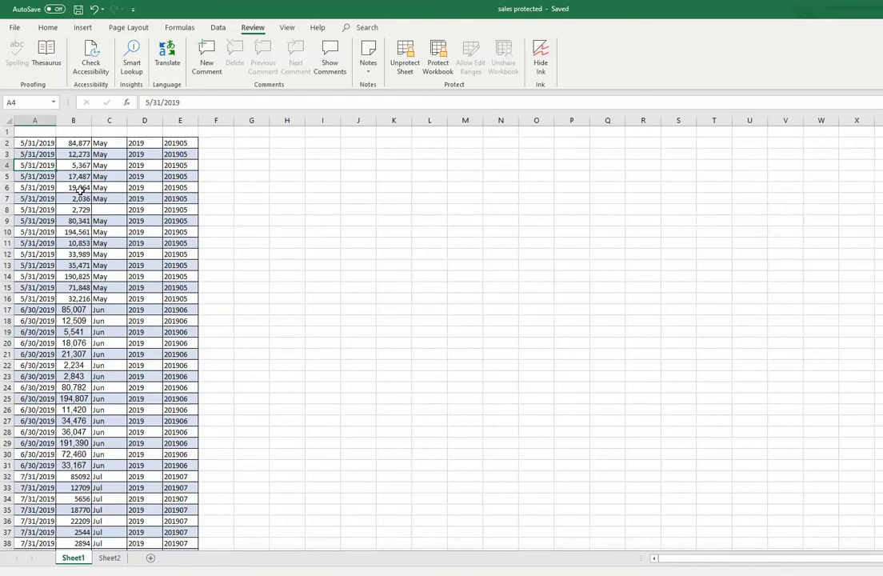
left_click(108, 188)
left_click(113, 212)
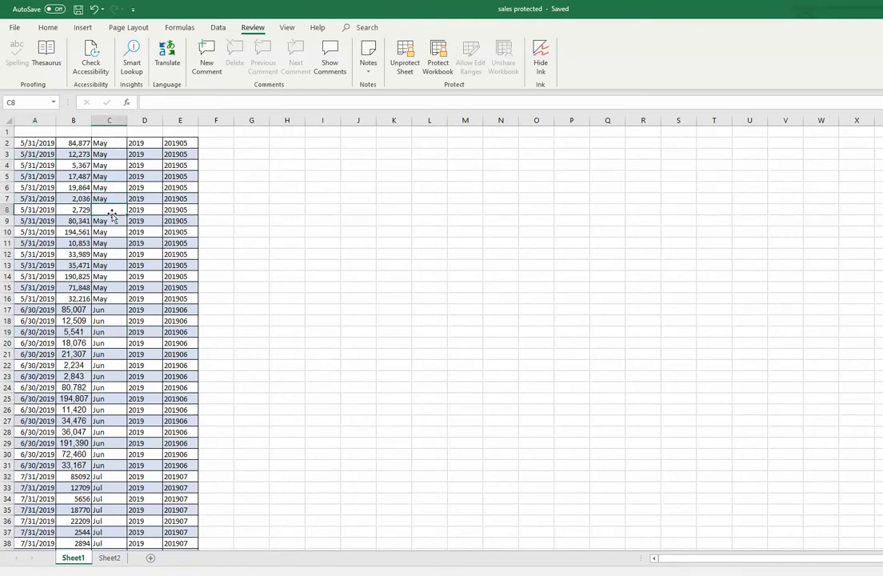
left_click(114, 187)
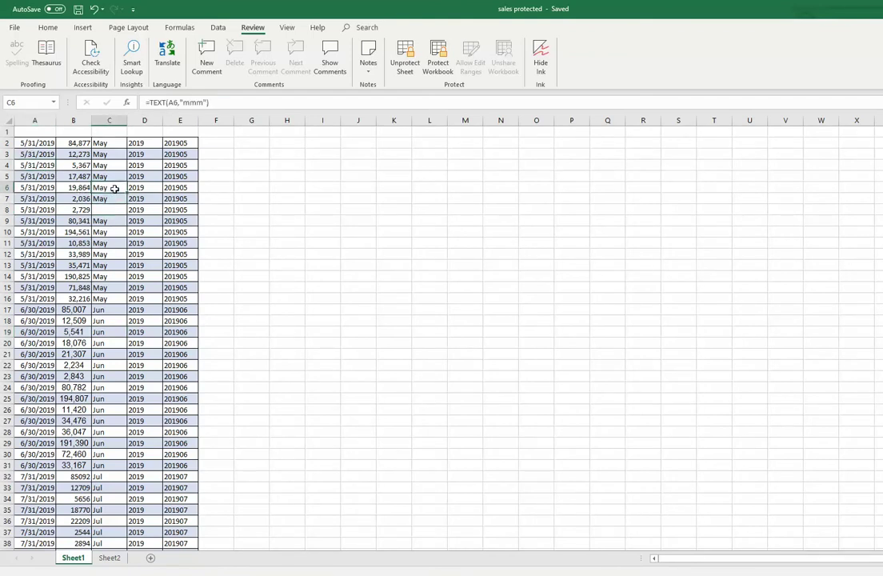
key("Delete")
- Try to edit the empty cell F6 outside the data range on Sheet1
left_click(214, 189)
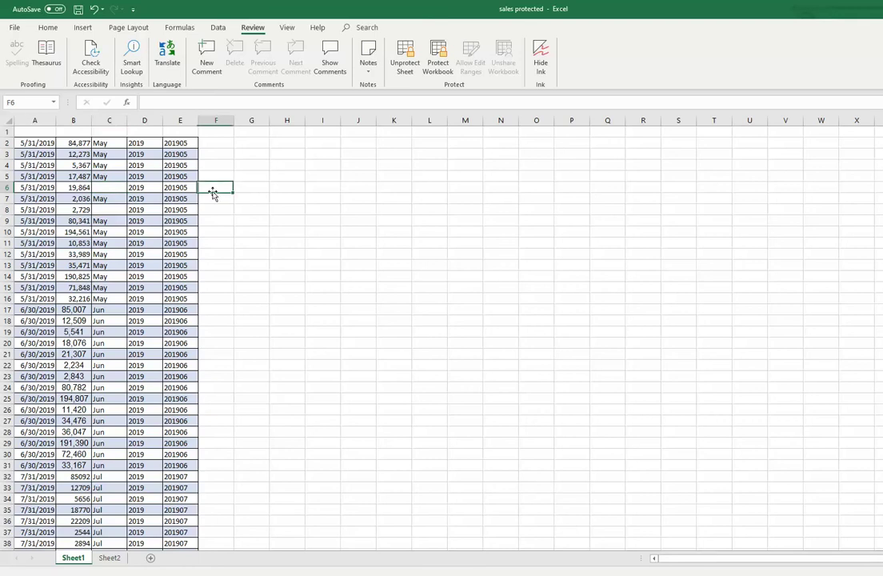
double_click(218, 187)
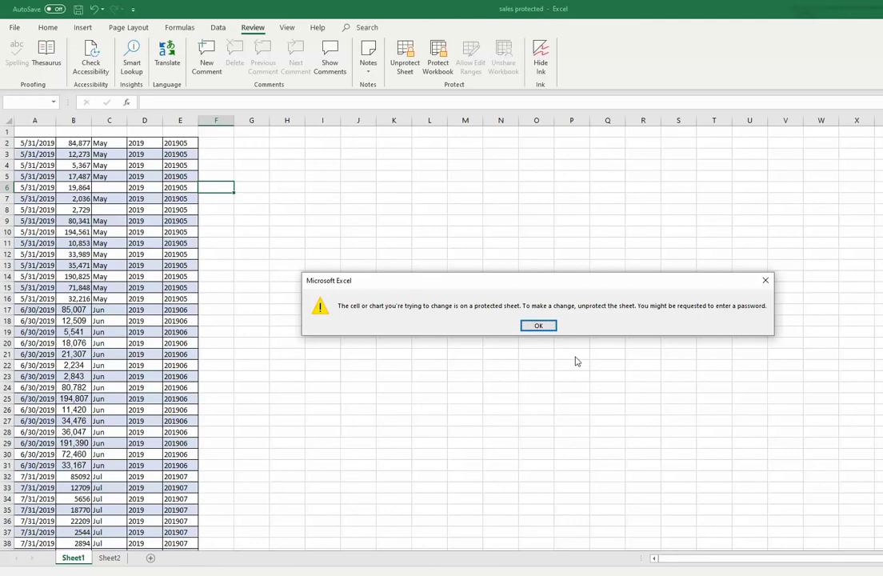
left_click(765, 280)
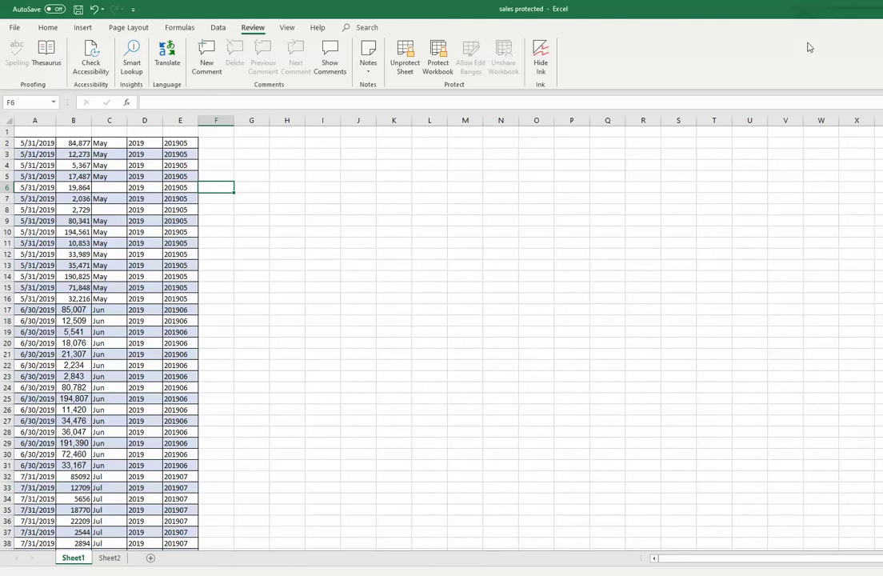
left_click(14, 28)
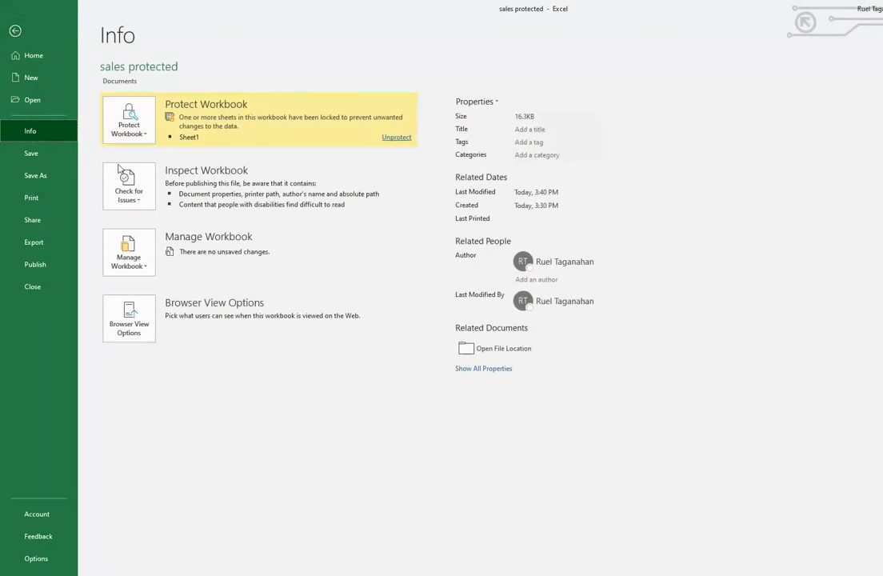
left_click(35, 178)
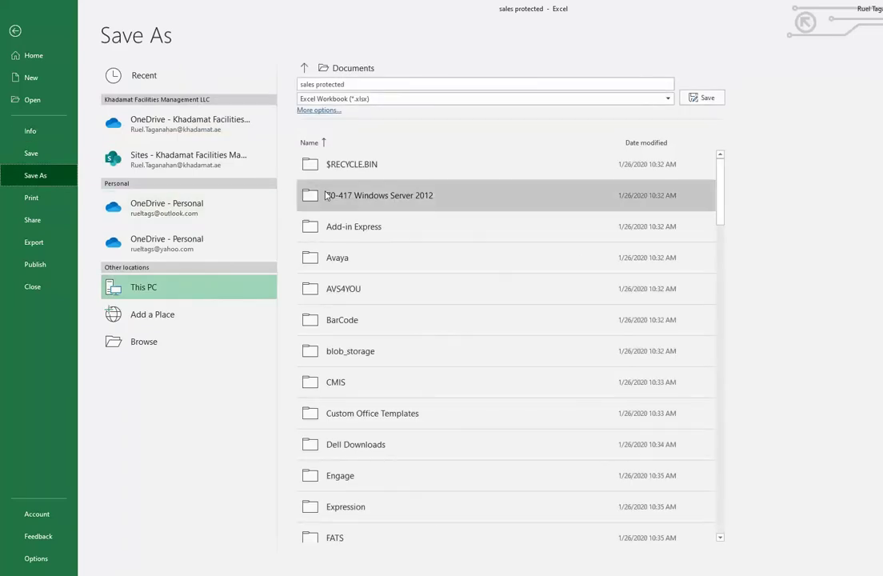
left_click(15, 30)
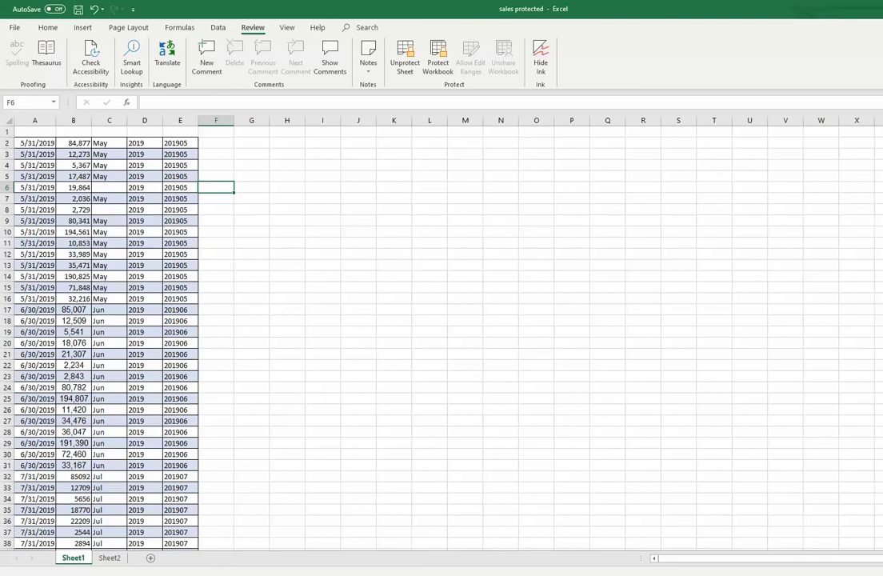
- Close the sales protected workbook and save its changes
left_click(16, 28)
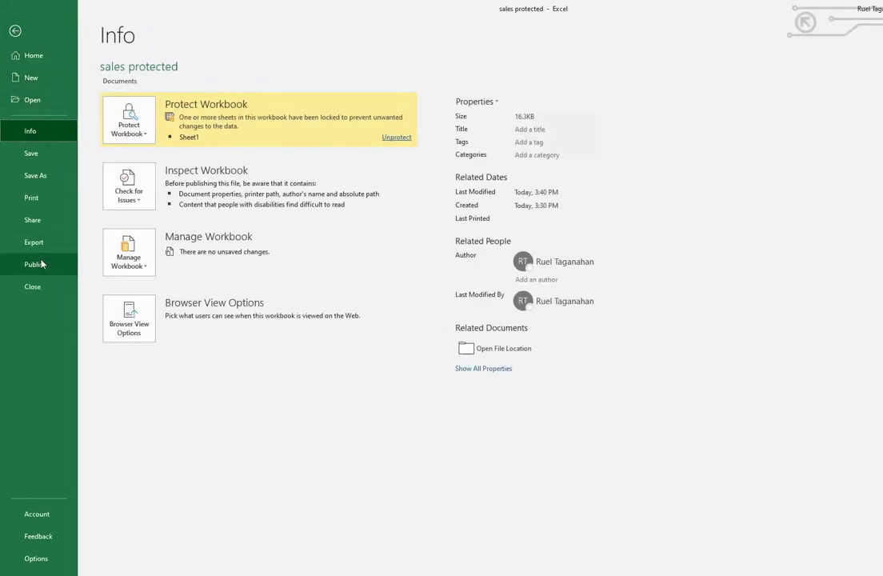
left_click(35, 288)
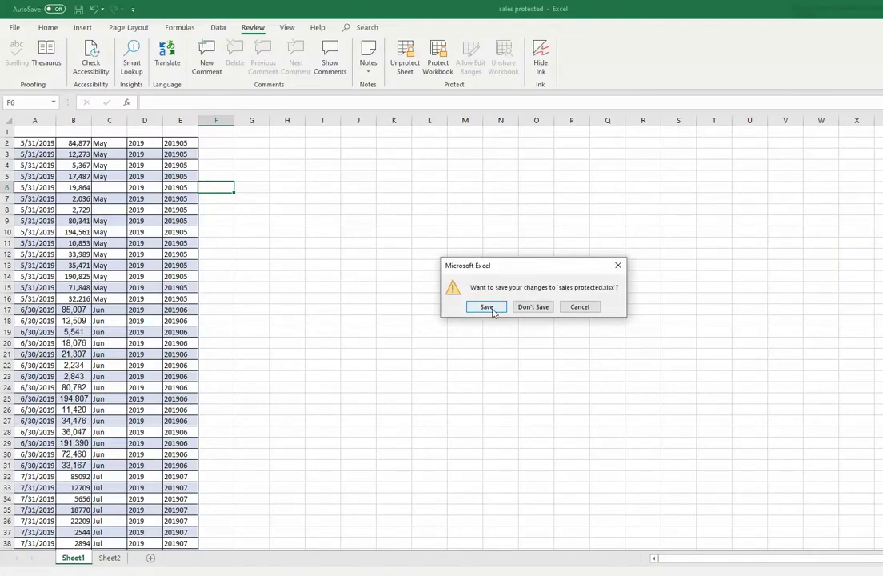
left_click(488, 307)
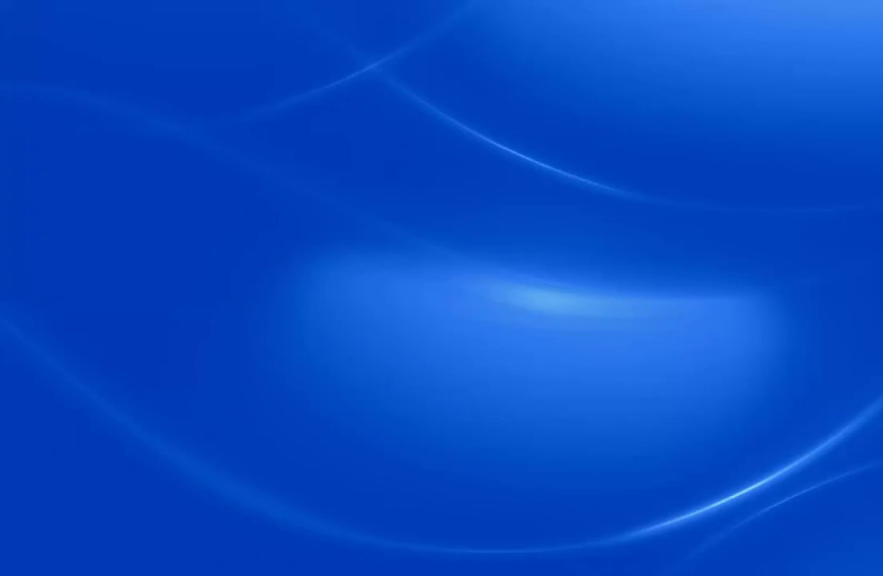
- Switch to File Explorer, open the folder containing the sales protected workbook, and show file name extensions
key("super+e")
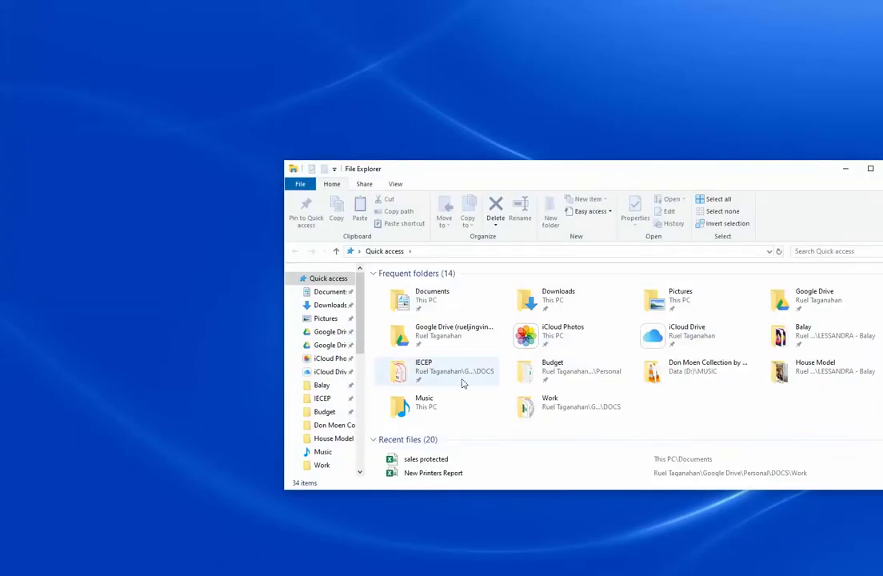
right_click(425, 462)
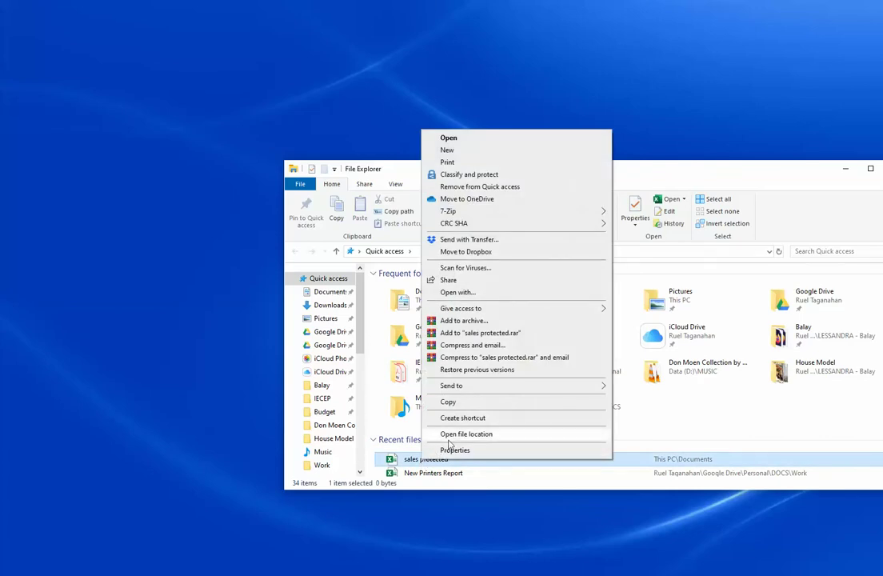
left_click(460, 436)
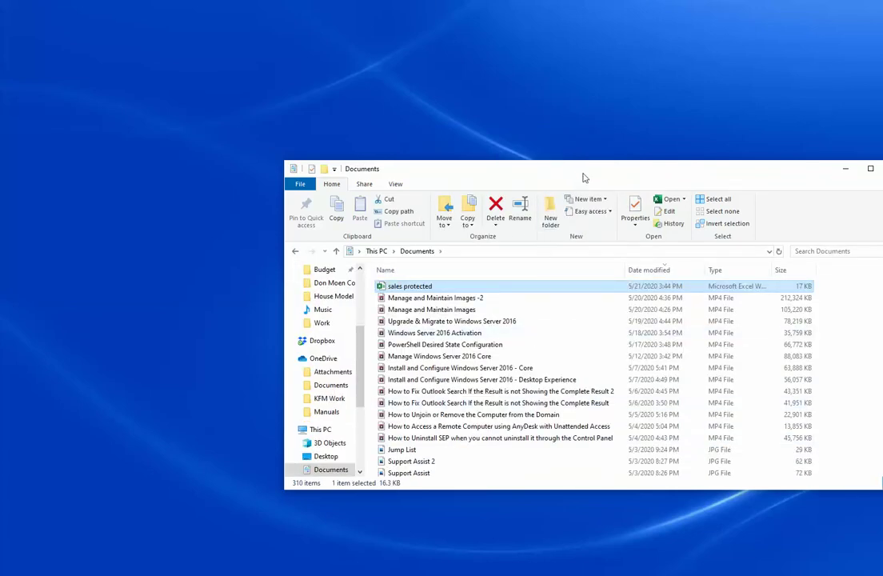
left_click_drag(583, 177, 390, 163)
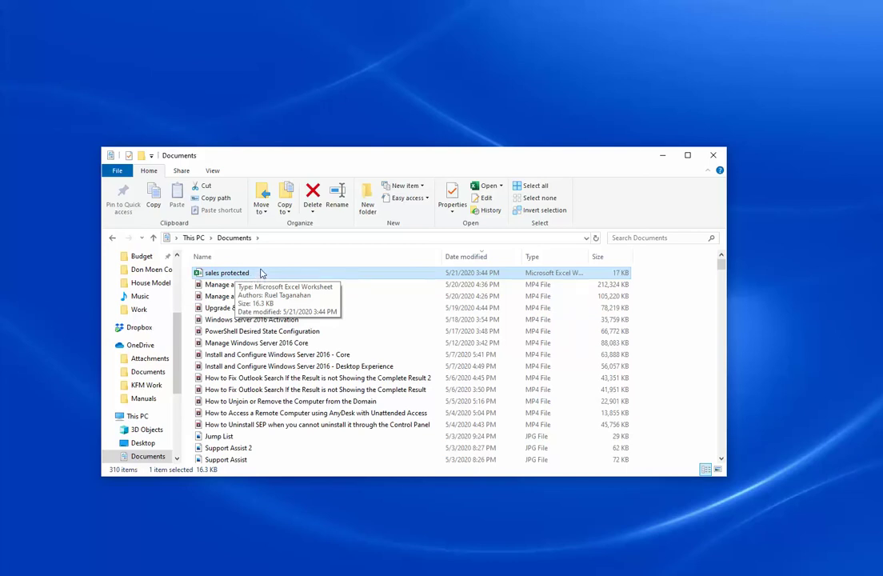
left_click(212, 170)
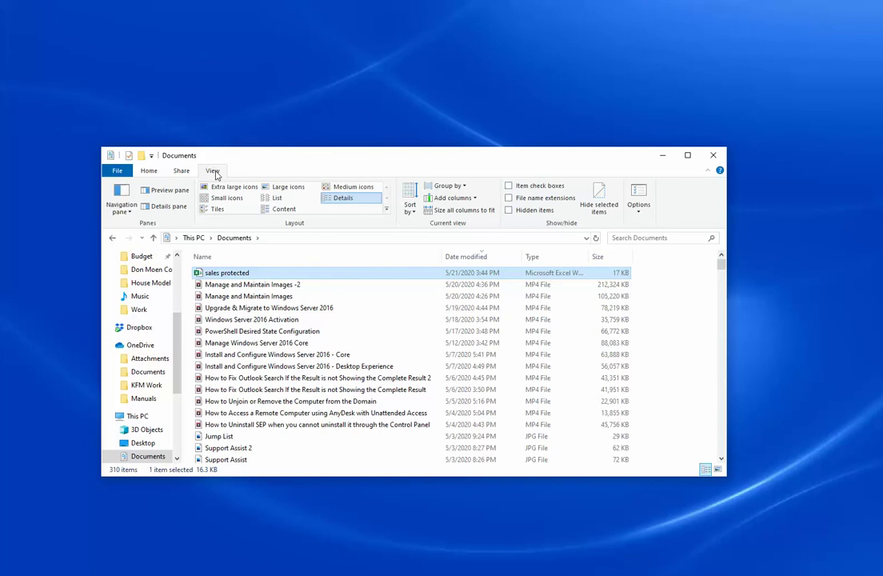
left_click(508, 198)
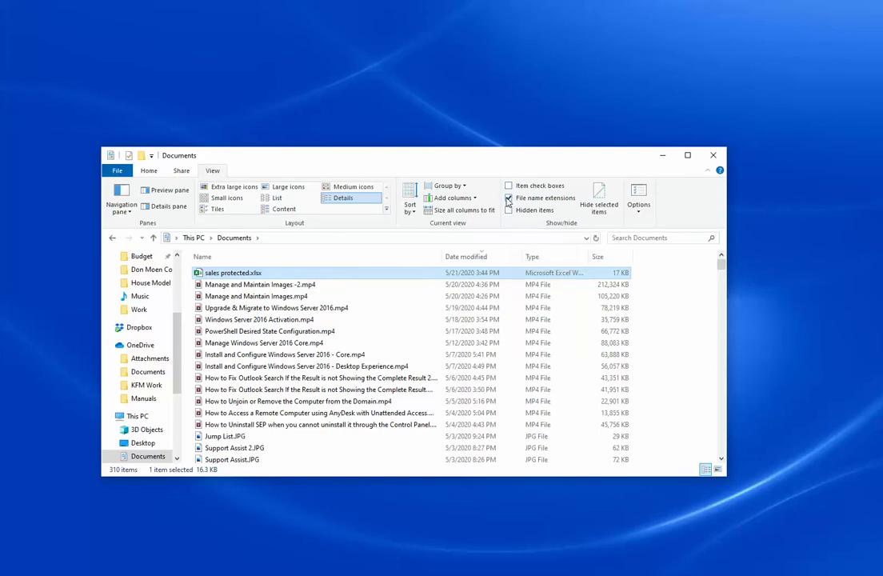
- Rename sales protected.xlsx to sales protected.zip and accept the extension change
left_click(271, 273)
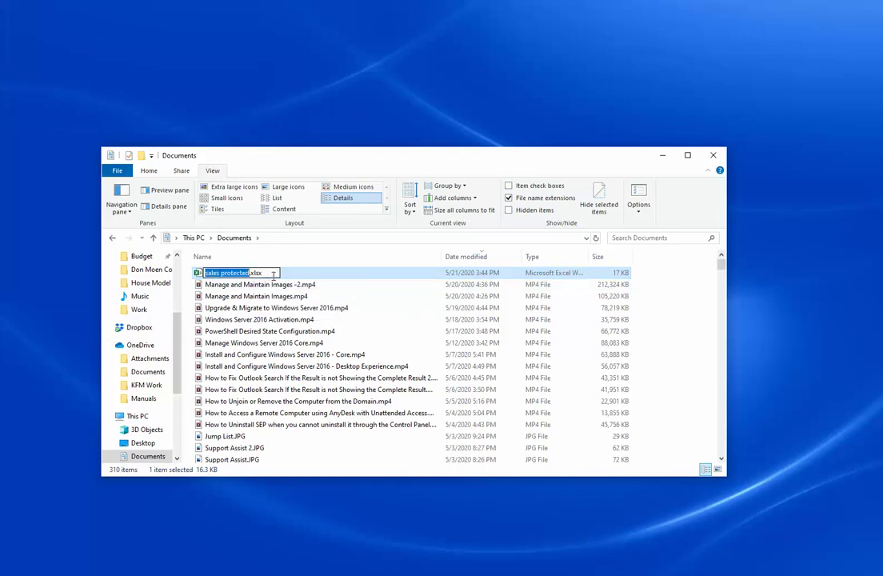
left_click(270, 272)
key("BackSpace")
key("BackSpace")
key("BackSpace")
key("BackSpace")
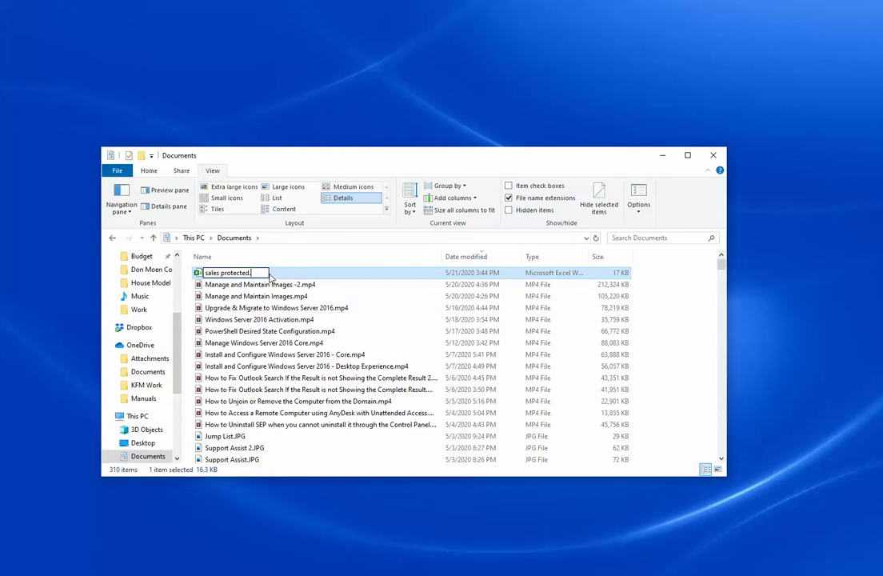
type("zip")
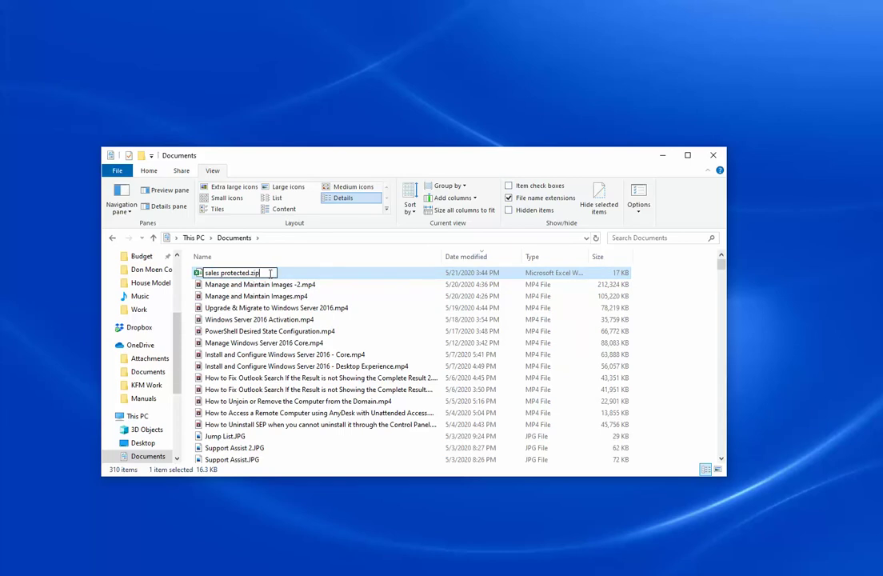
key("Return")
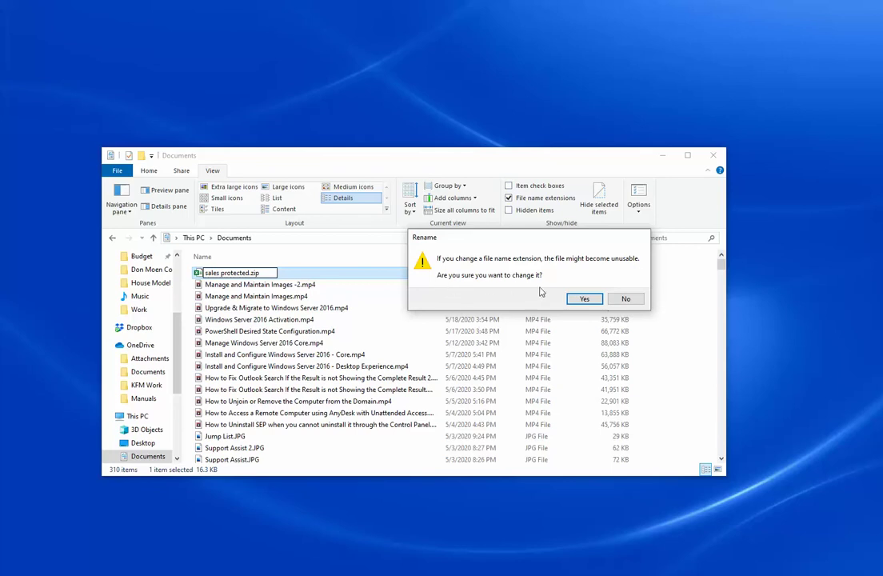
left_click(584, 299)
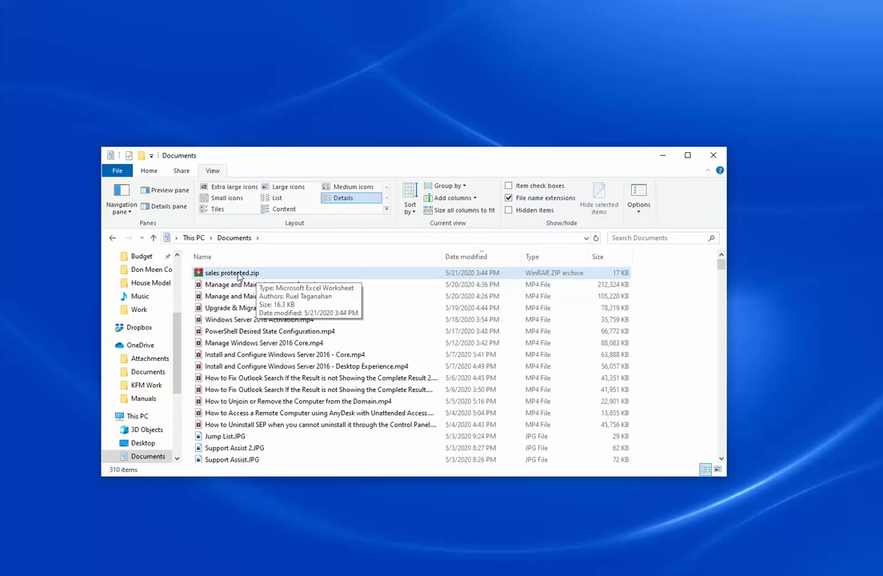
- Extract sales protected.zip into its own sales protected folder and open that folder
right_click(239, 274)
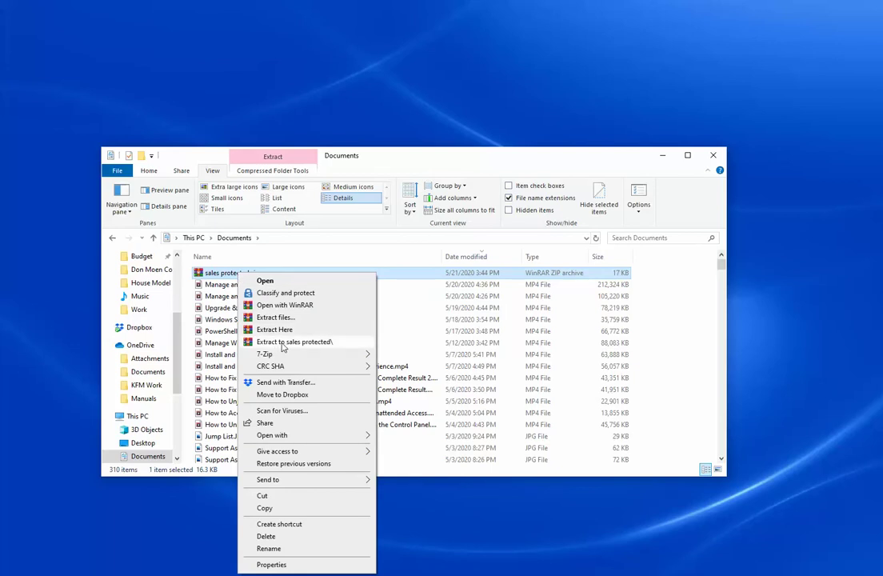
left_click(282, 343)
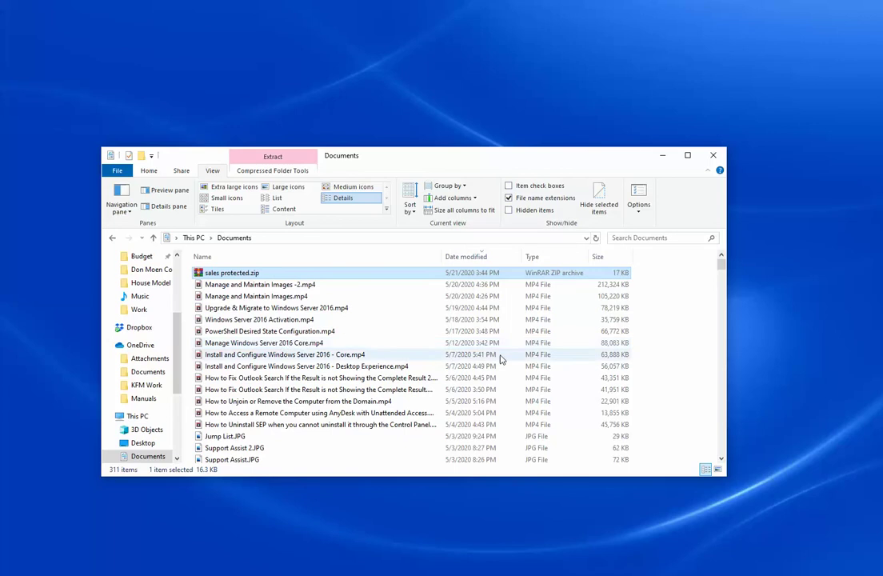
left_click_drag(722, 272, 743, 472)
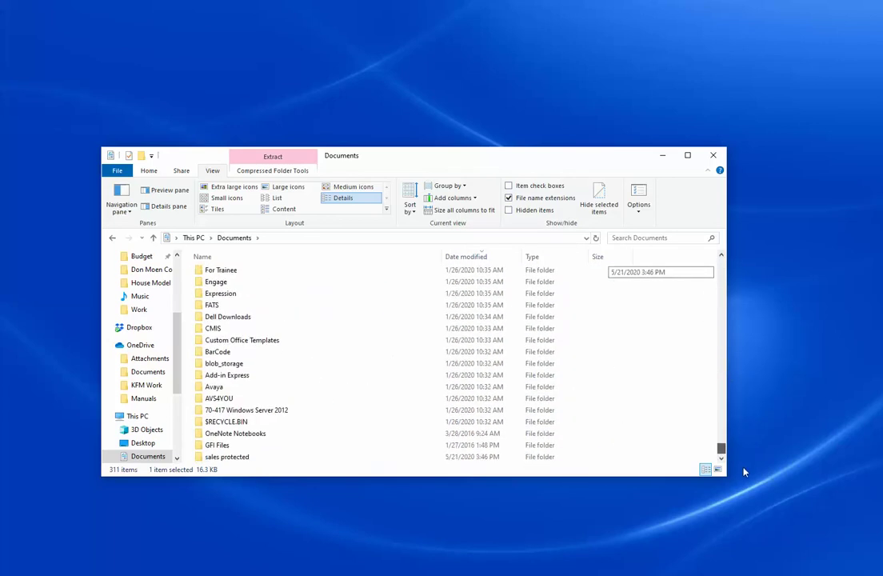
double_click(231, 458)
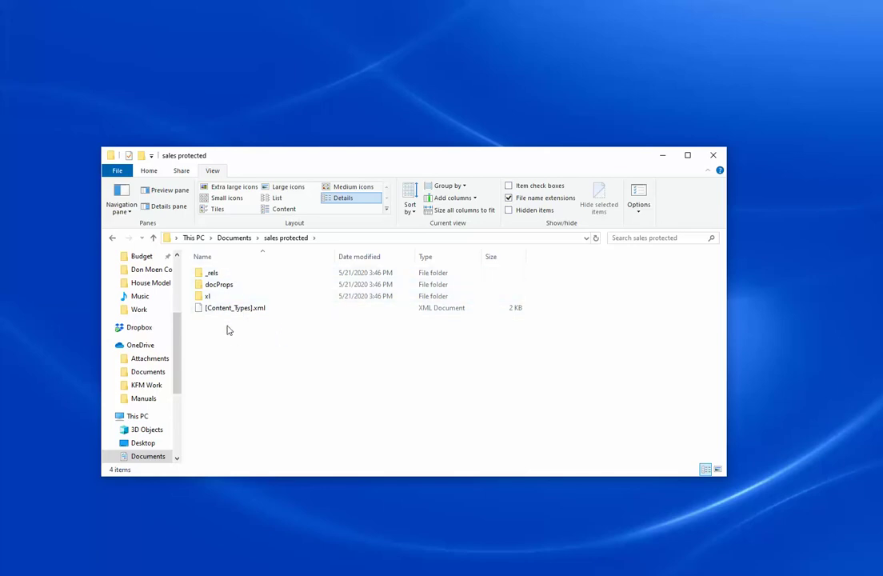
- Open sheet1.xml from the xl\worksheets subfolder in WordPad
double_click(203, 296)
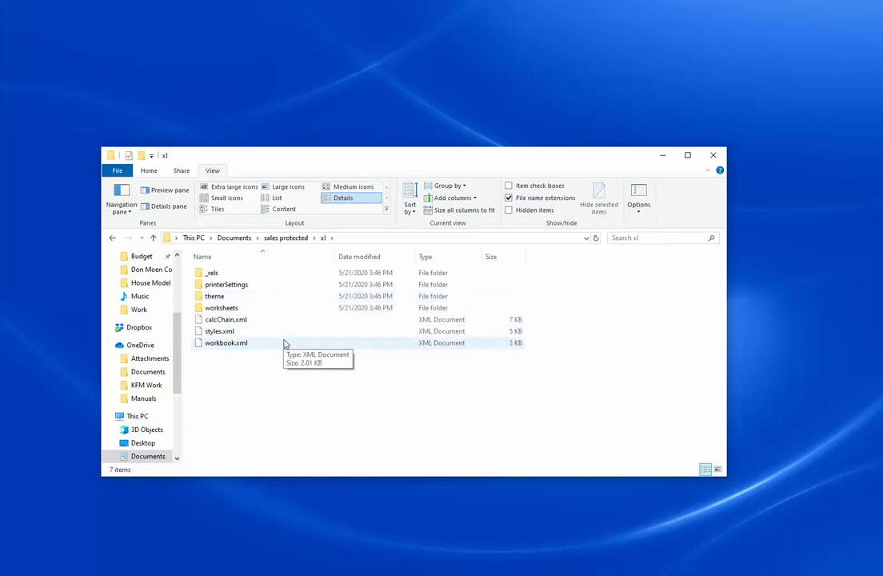
double_click(228, 311)
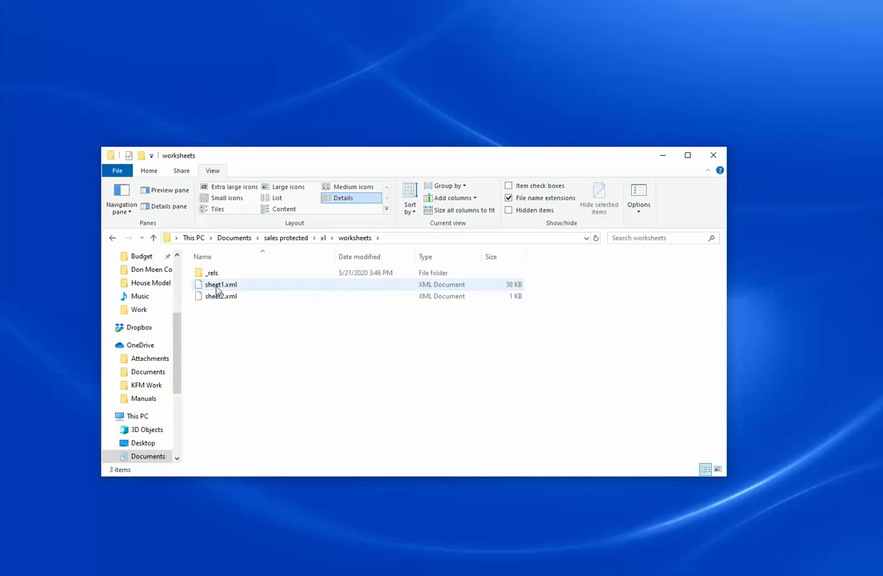
right_click(218, 289)
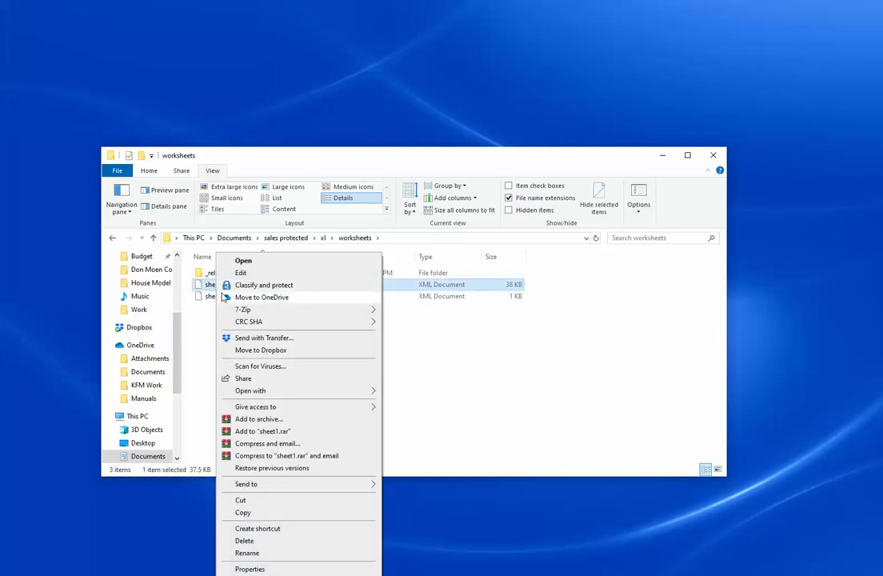
mouse_move(282, 391)
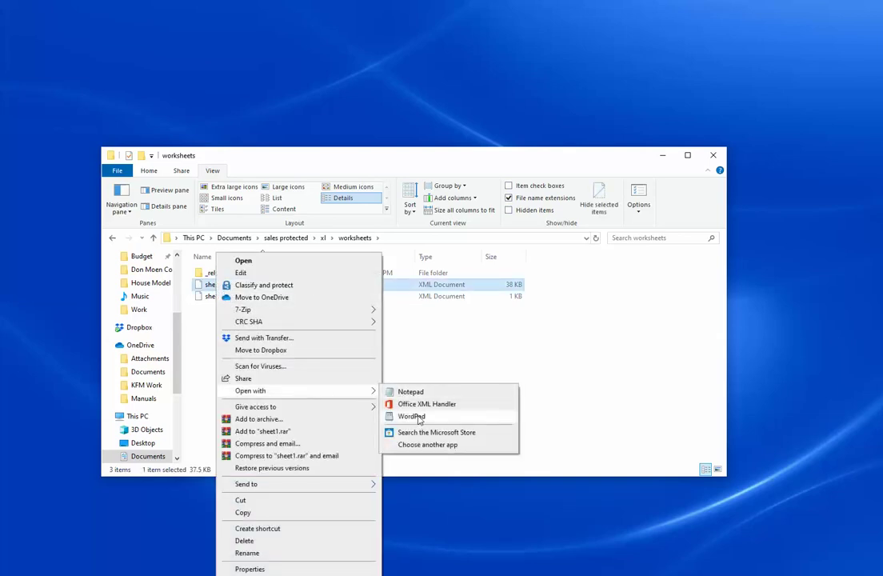
left_click(409, 416)
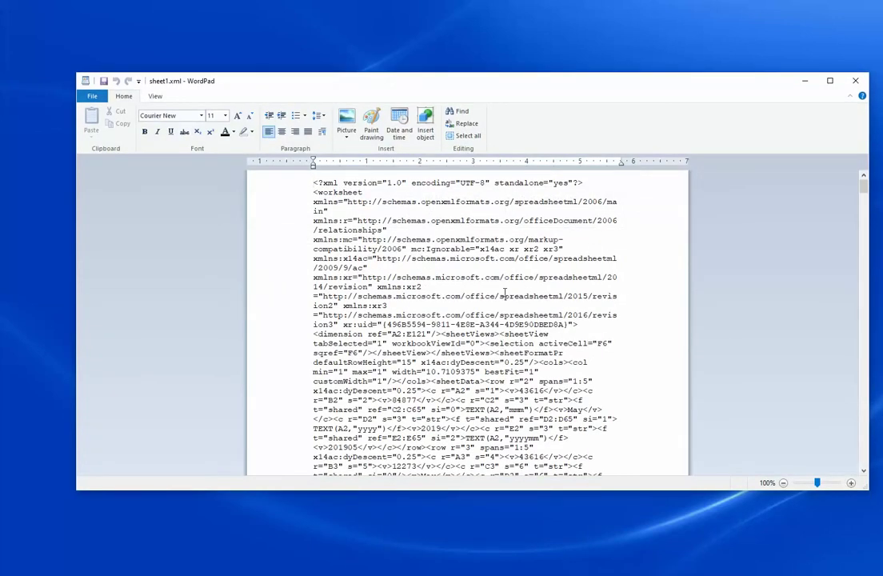
- Search sheet1.xml for the word "protection" and close the search
left_click(639, 296)
key("ctrl+f")
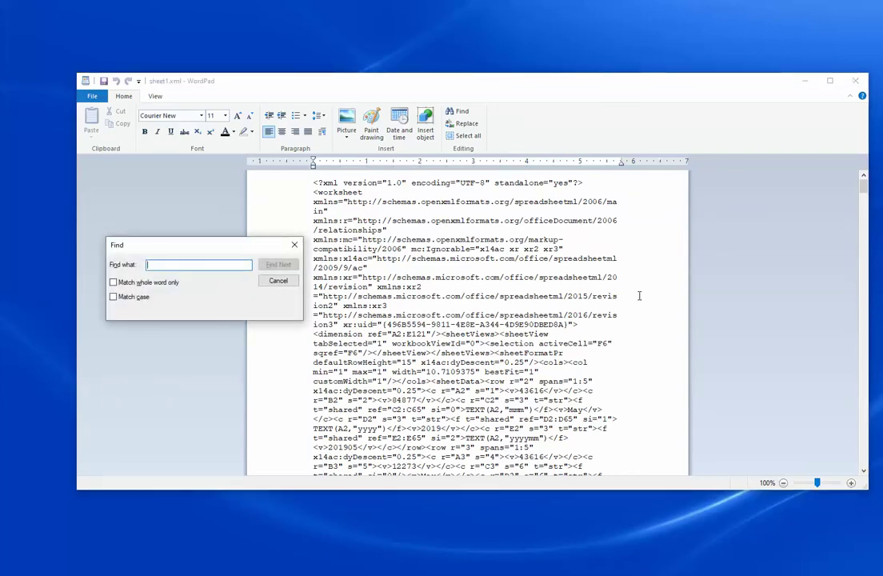
type("protection")
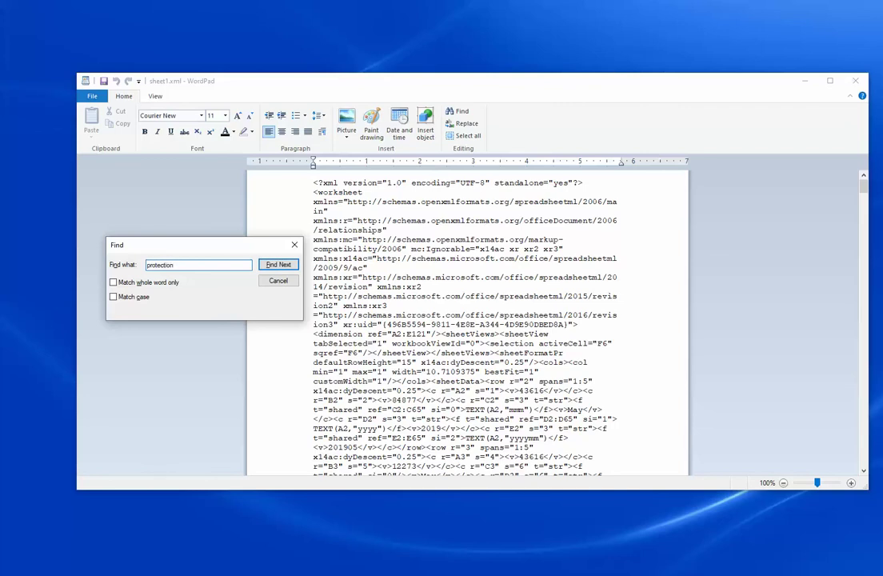
left_click(279, 265)
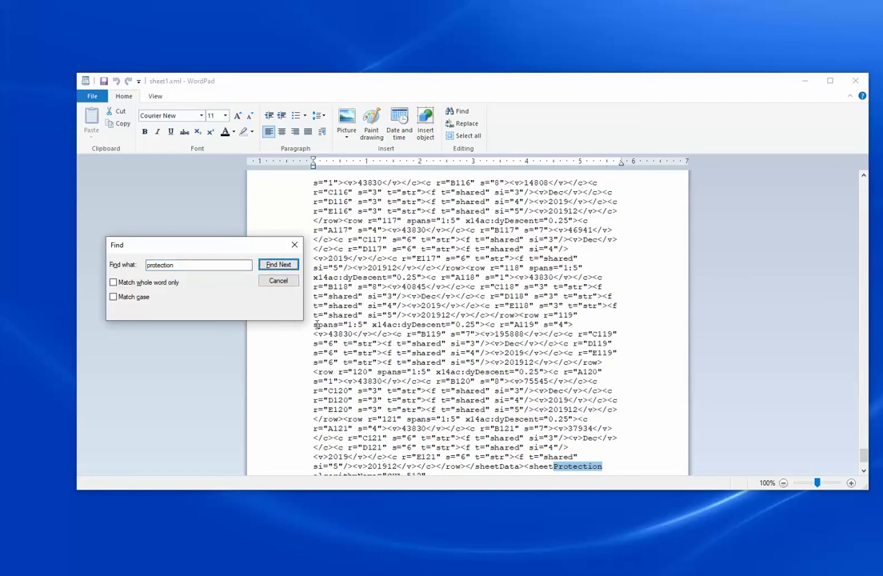
left_click(277, 281)
- Delete the whole sheetProtection tag before protectedRanges, restore the missing > after </sheetData, and save and close sheet1.xml
left_click(863, 472)
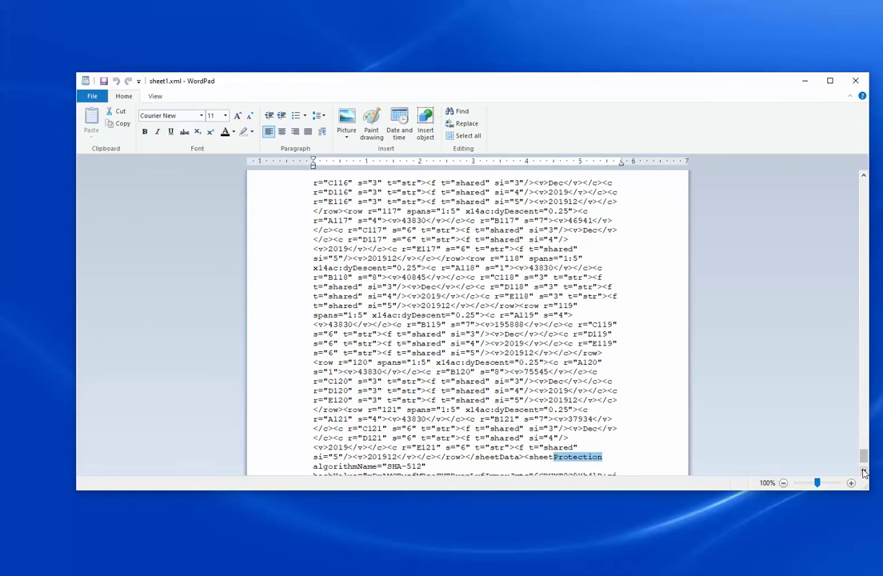
left_click(863, 473)
left_click(863, 472)
left_click(863, 472)
left_click(863, 472)
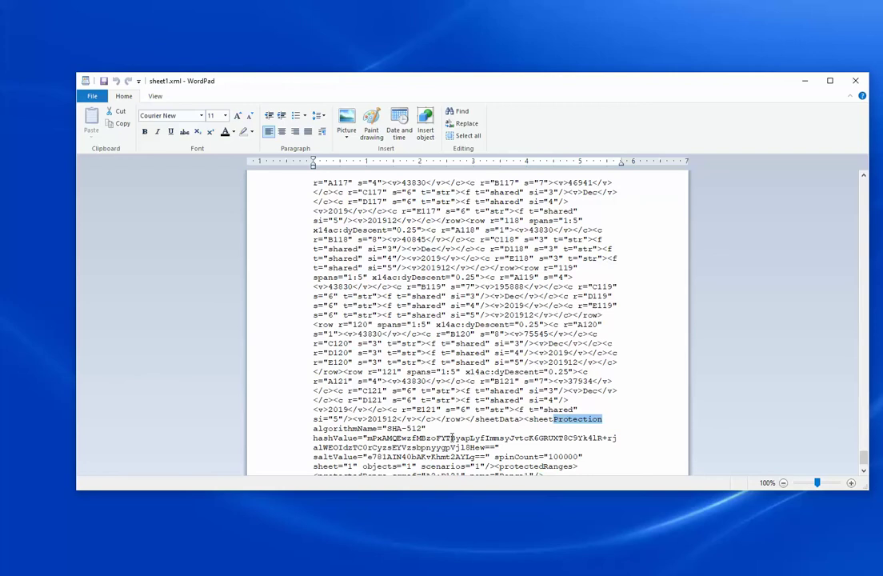
scroll(447, 432, "down", 1)
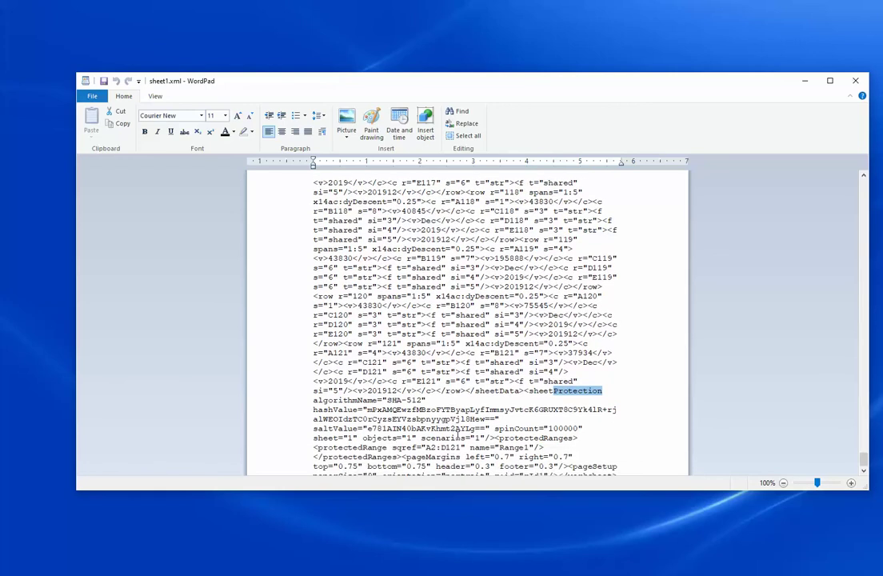
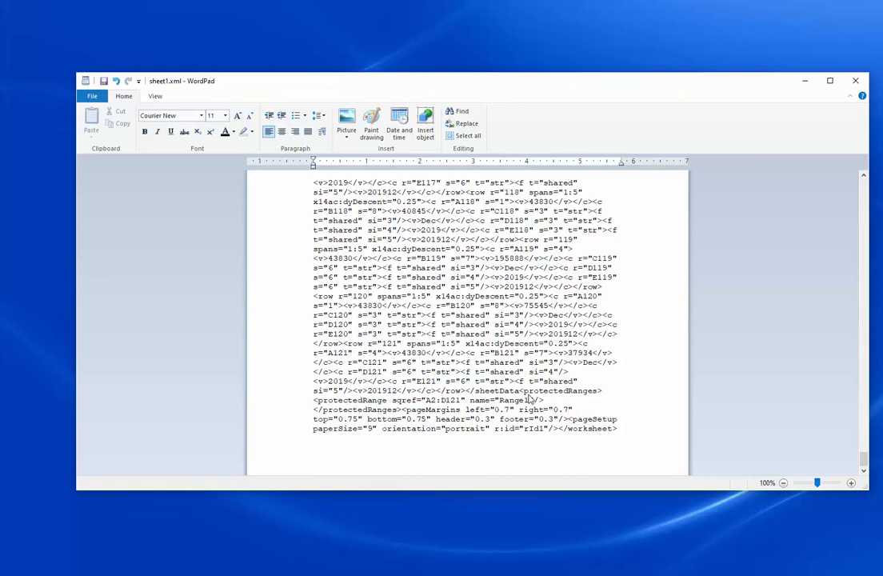
type(">")
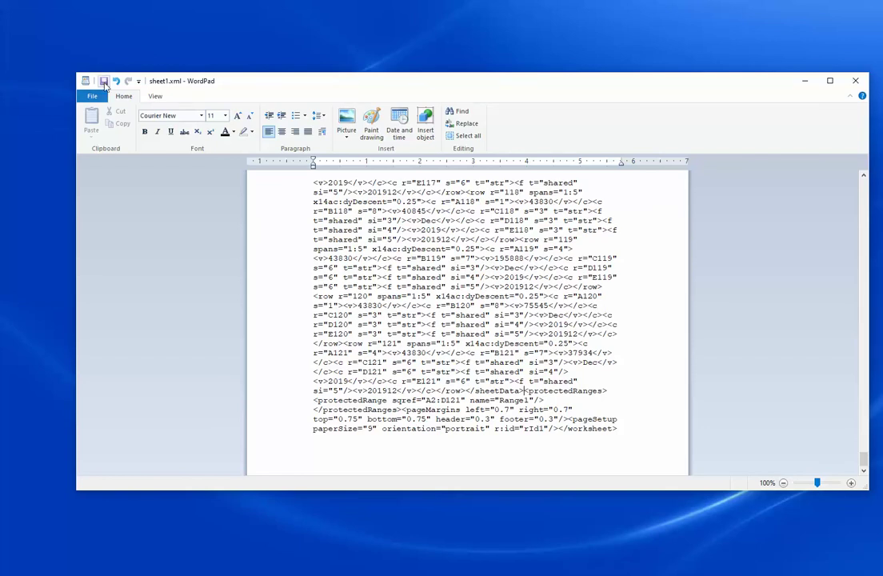
left_click(854, 81)
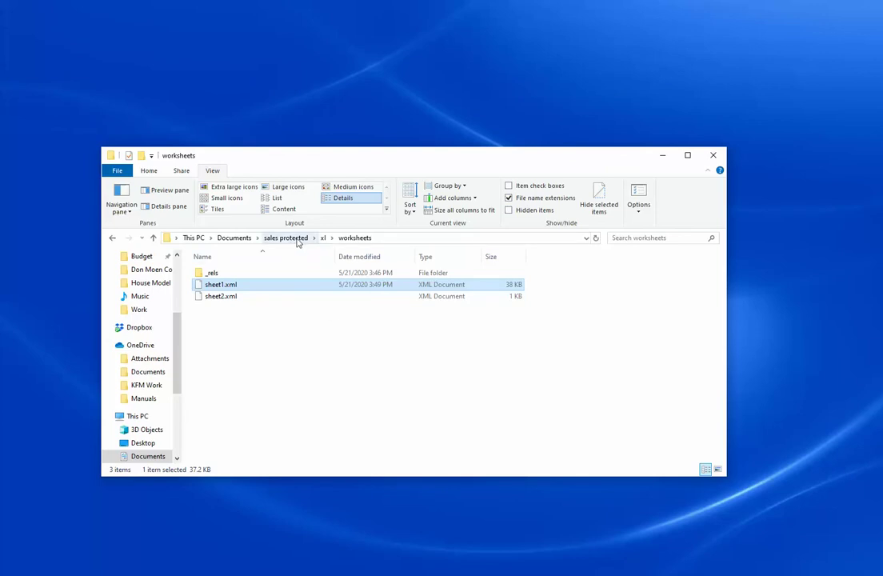
- Return to the sales protected folder and compress _rels, docProps, xl and [Content_Types].xml into one zip archive
left_click(286, 237)
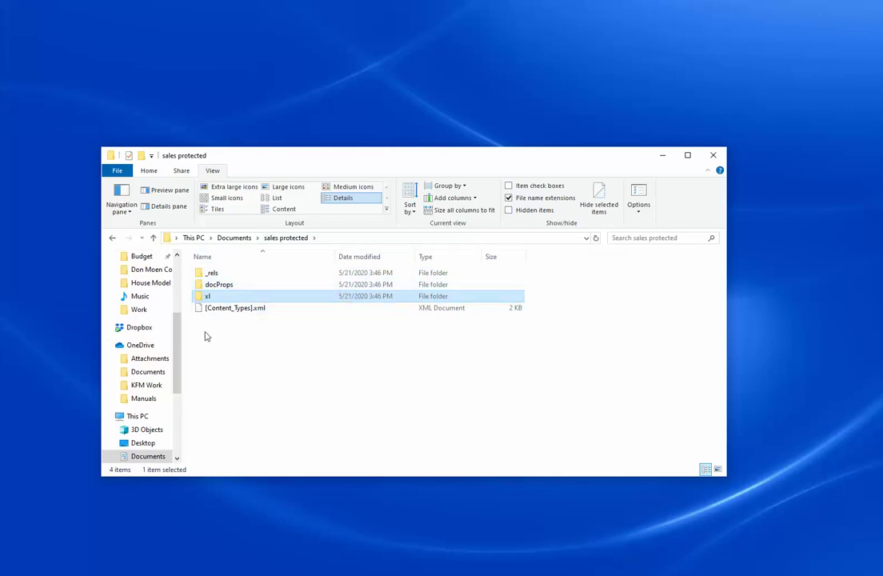
left_click_drag(203, 333, 246, 276)
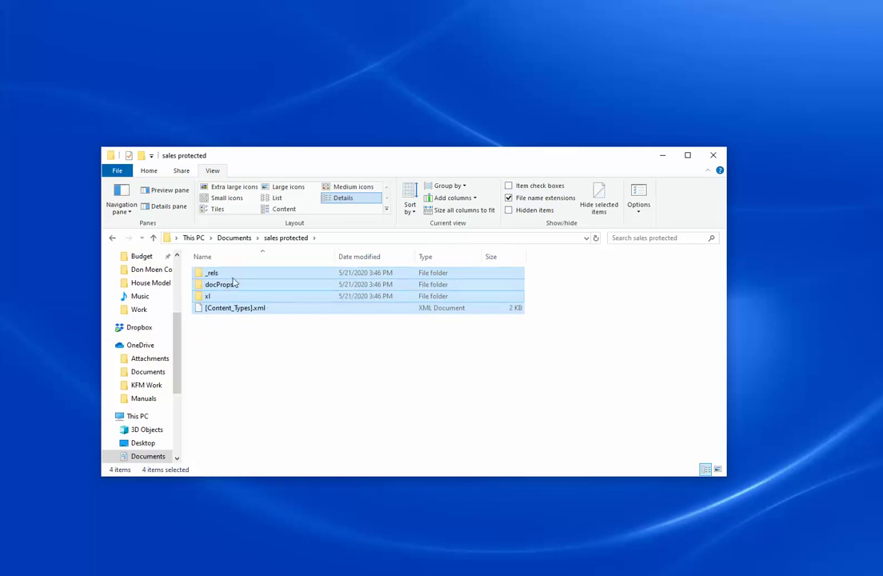
left_click(213, 327)
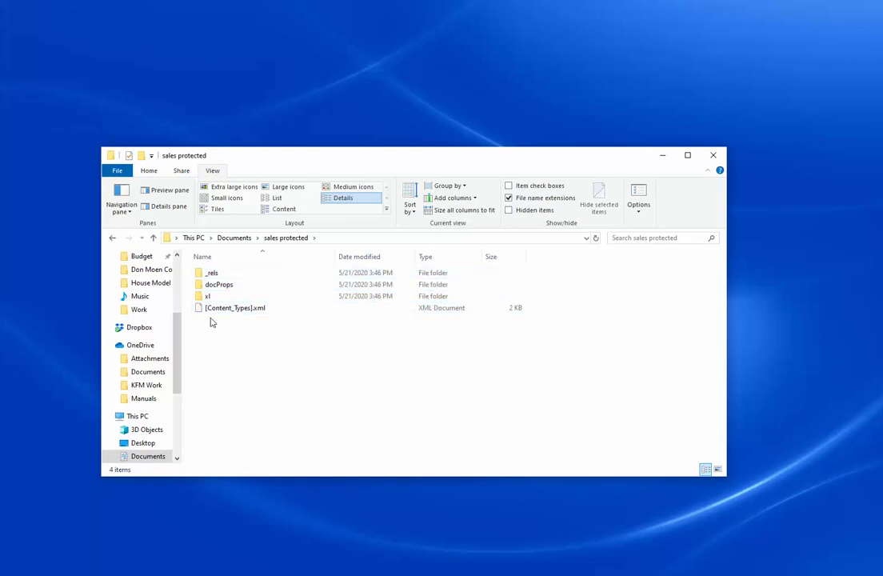
left_click_drag(202, 335, 264, 270)
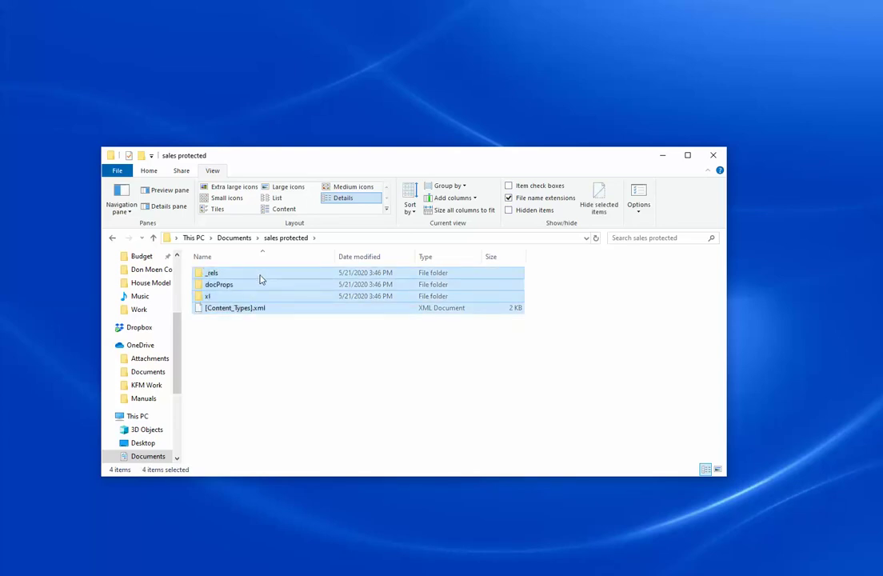
right_click(261, 277)
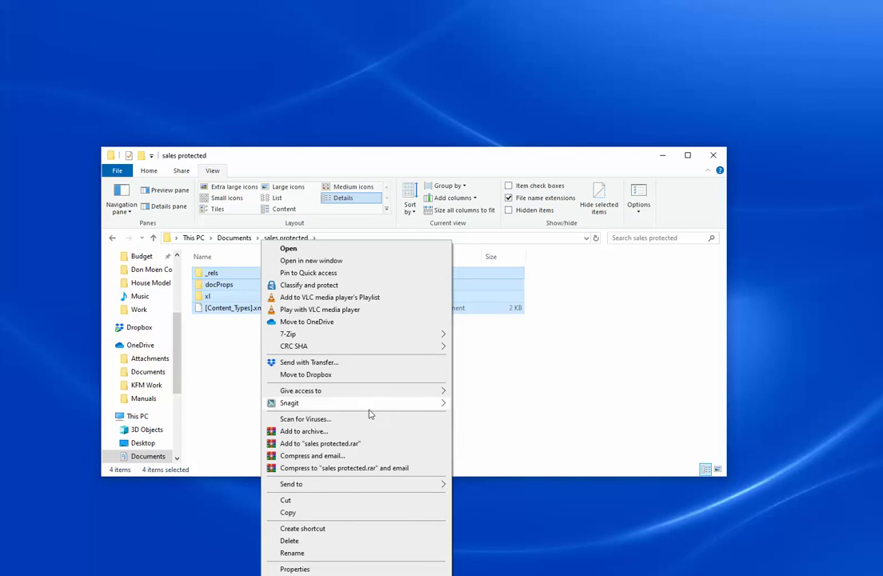
mouse_move(379, 403)
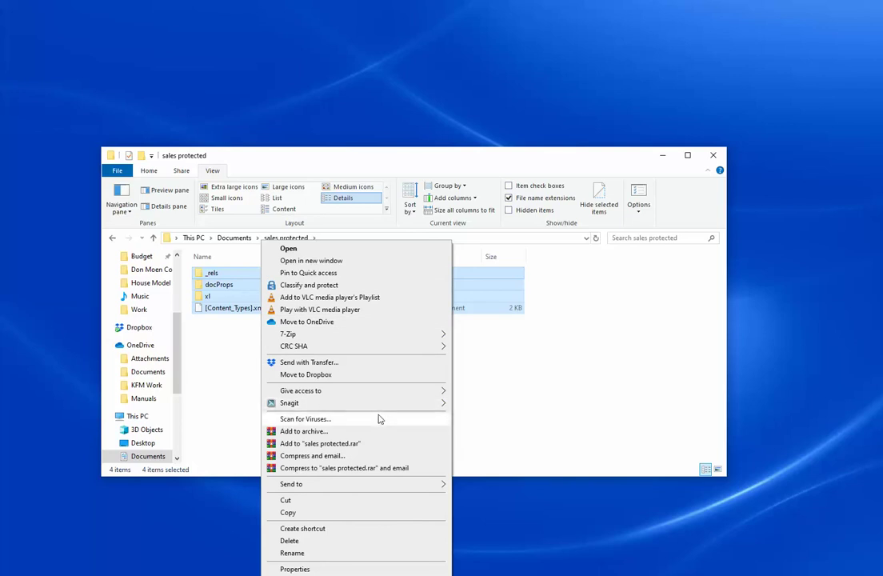
mouse_move(395, 488)
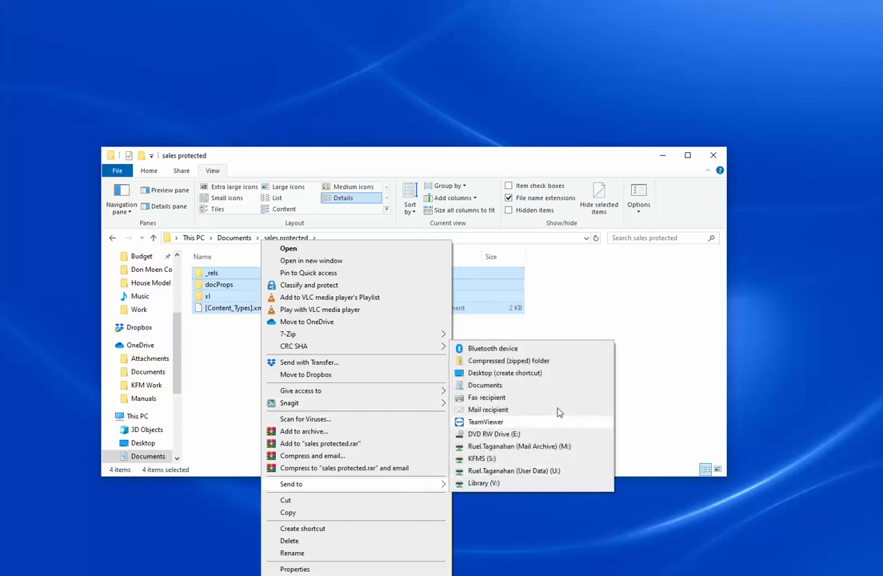
left_click(504, 362)
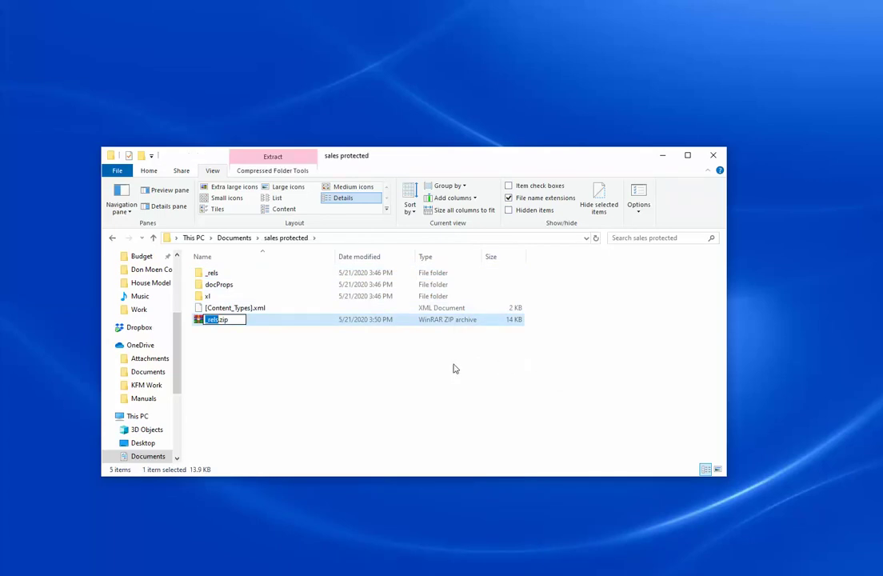
- Name the new zip archive sales protected.zip
type("sales")
type("s")
type(" pr")
type("otect")
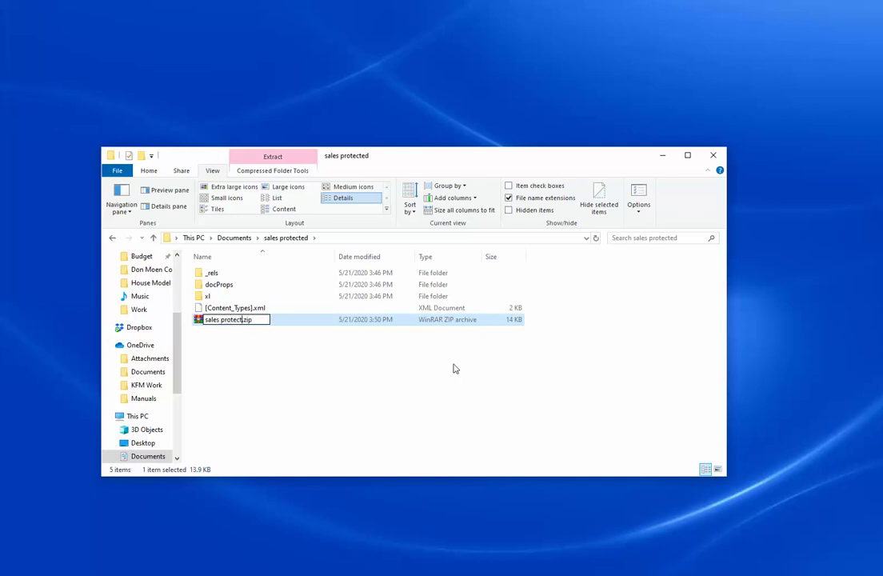
type("ed")
left_click(378, 370)
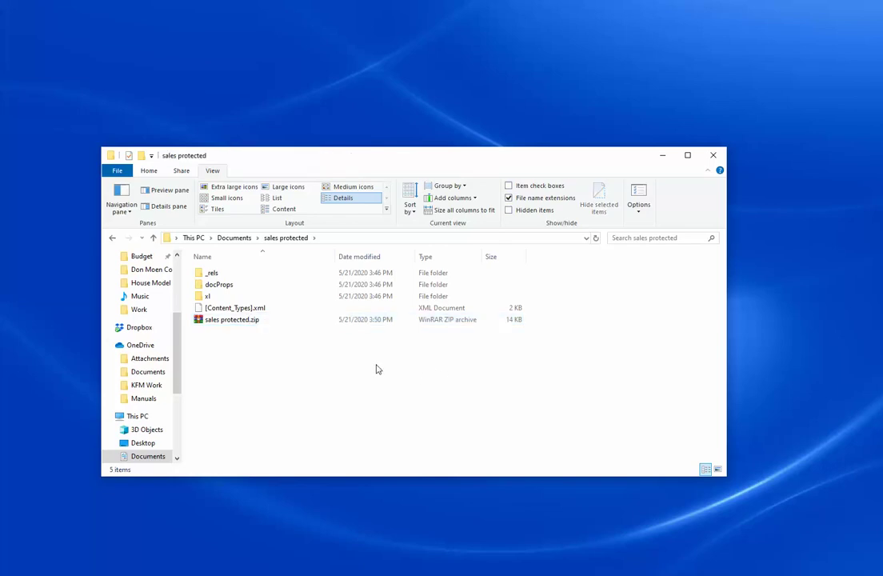
- Look through the Documents folder listing and reopen the sales protected folder
left_click(261, 325)
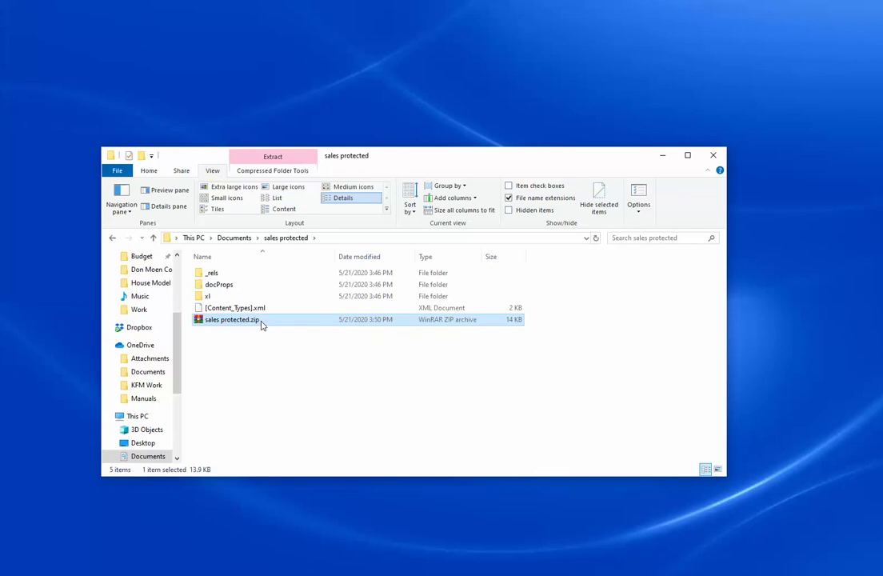
left_click(235, 240)
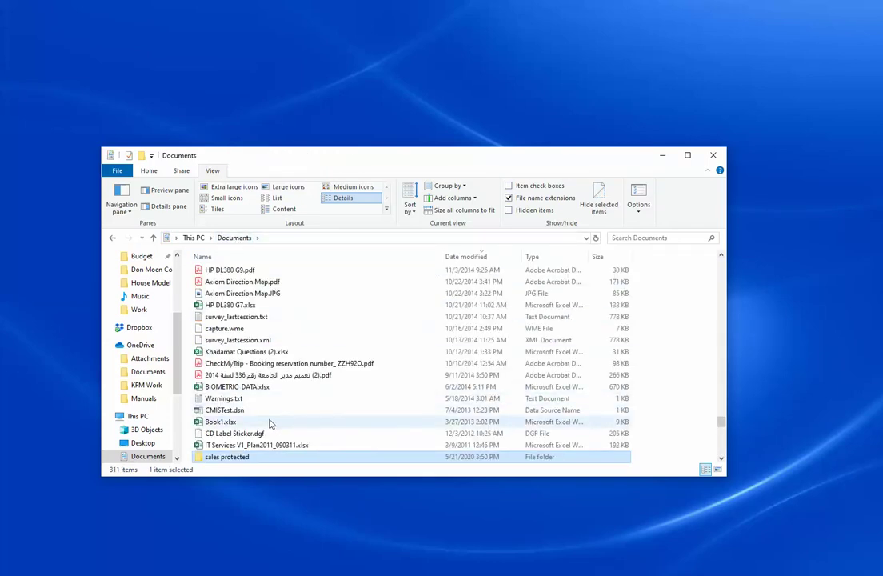
scroll(269, 424, "up", 8)
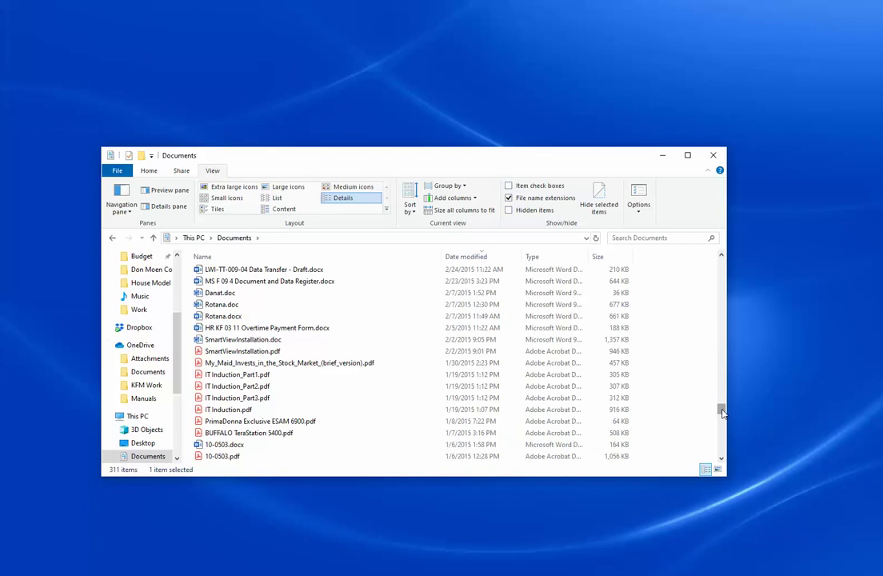
scroll(392, 397, "down", 4)
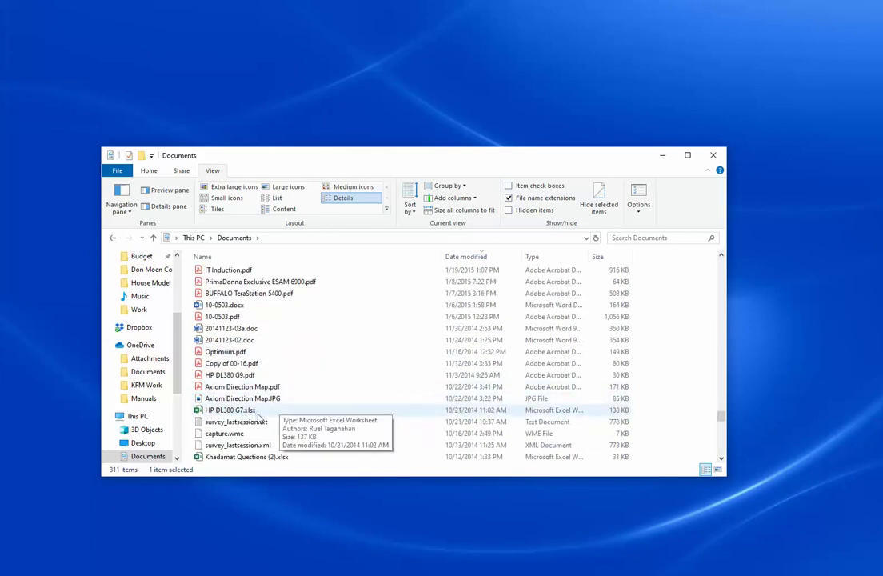
scroll(293, 420, "down", 20)
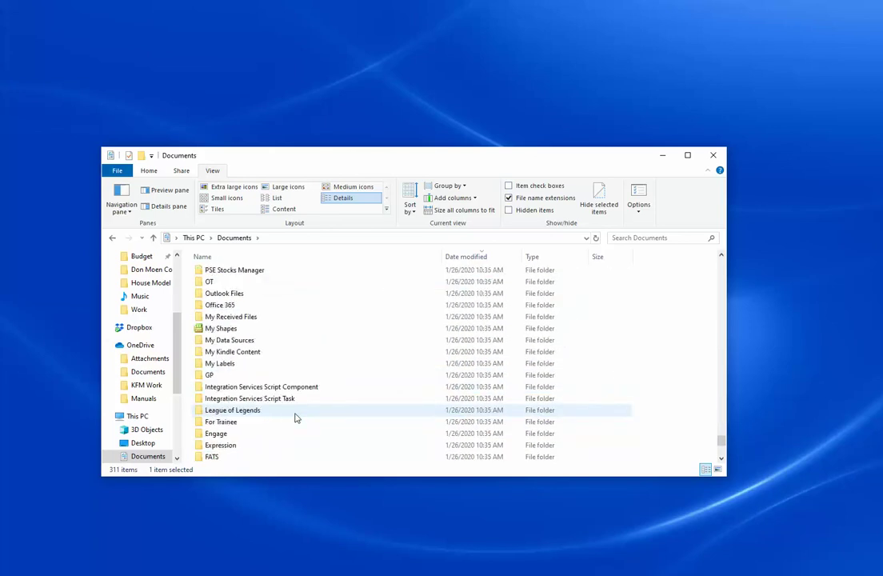
scroll(295, 421, "up", 7)
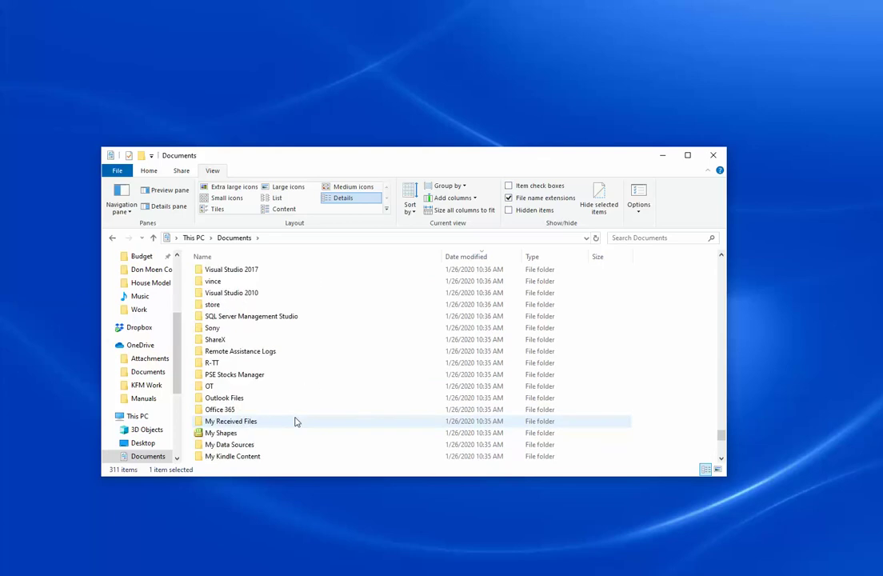
scroll(294, 421, "up", 3)
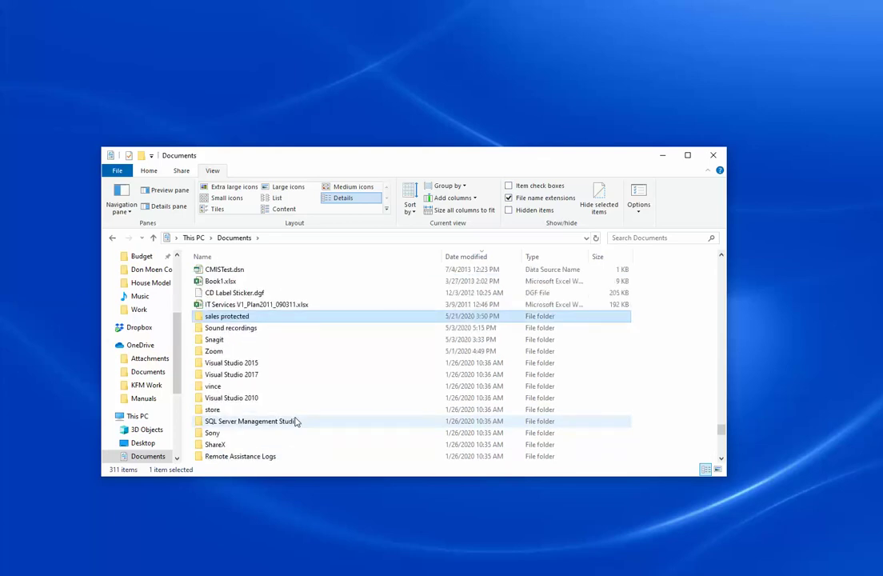
double_click(246, 310)
- Rename sales protected.zip to sales protected.xlsx and accept the extension change
left_click(261, 324)
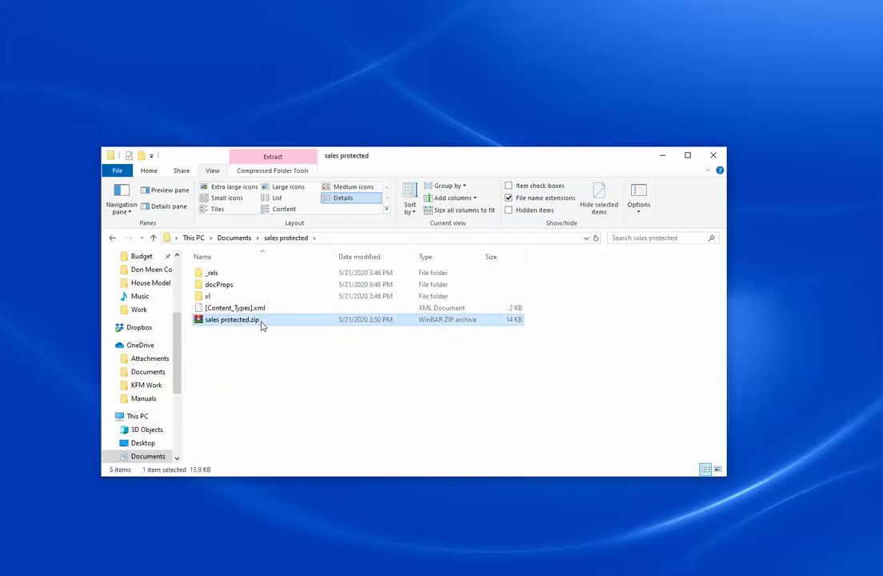
left_click(262, 323)
left_click(262, 321)
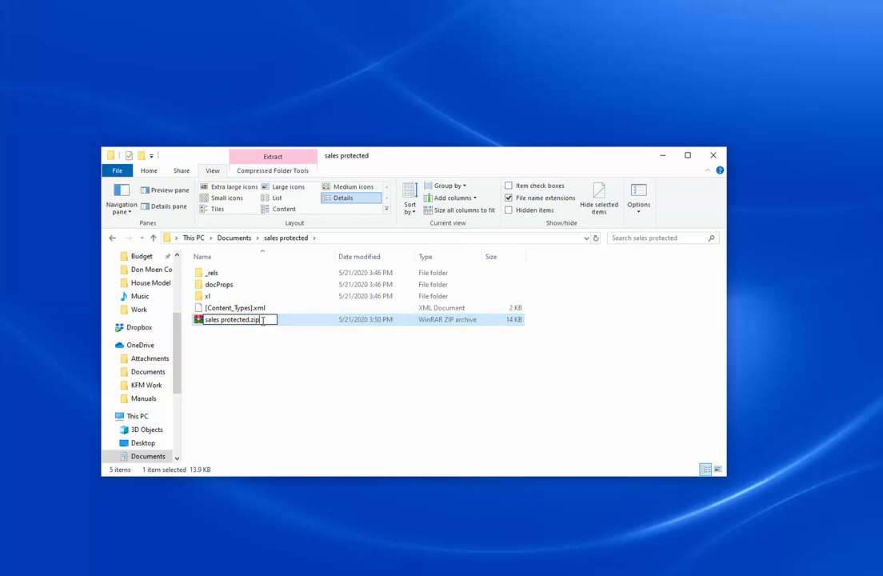
key("BackSpace")
key("BackSpace")
key("BackSpace")
type("xlsx")
key("Return")
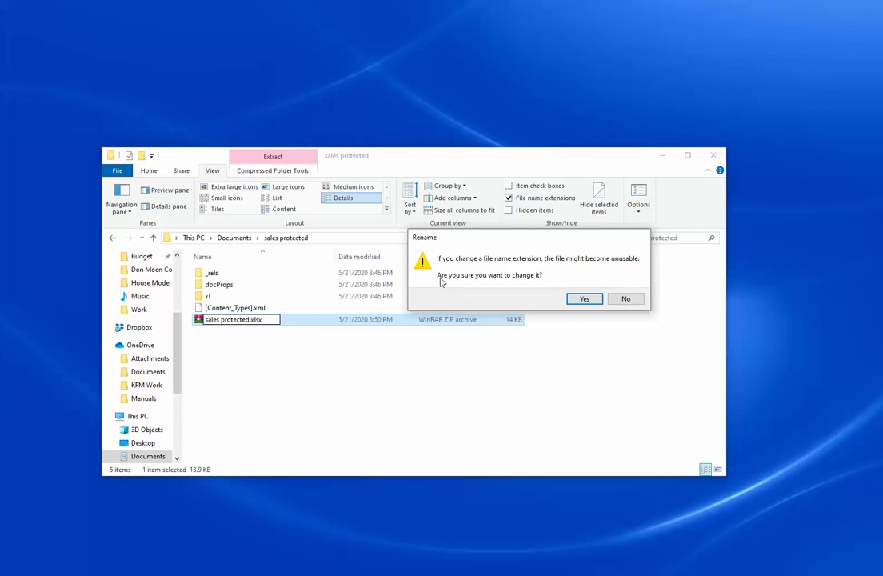
left_click(582, 299)
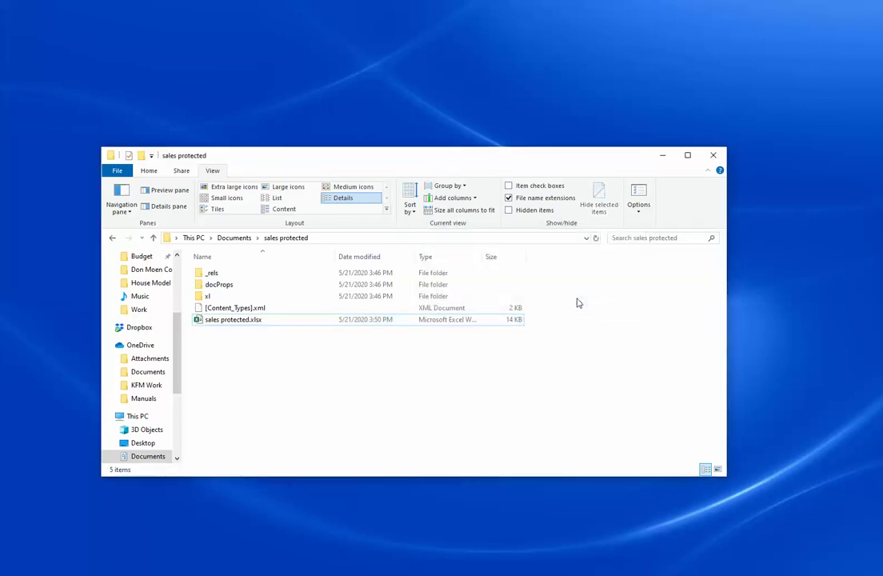
- Open sales protected.xlsx in Excel and enter the test text hvbh in cell F12 of Sheet1
double_click(229, 320)
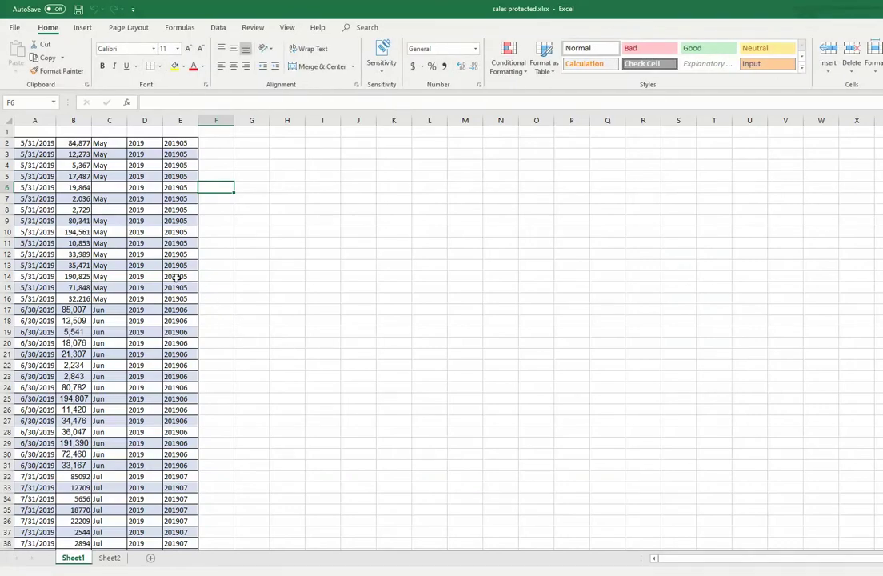
left_click(187, 254)
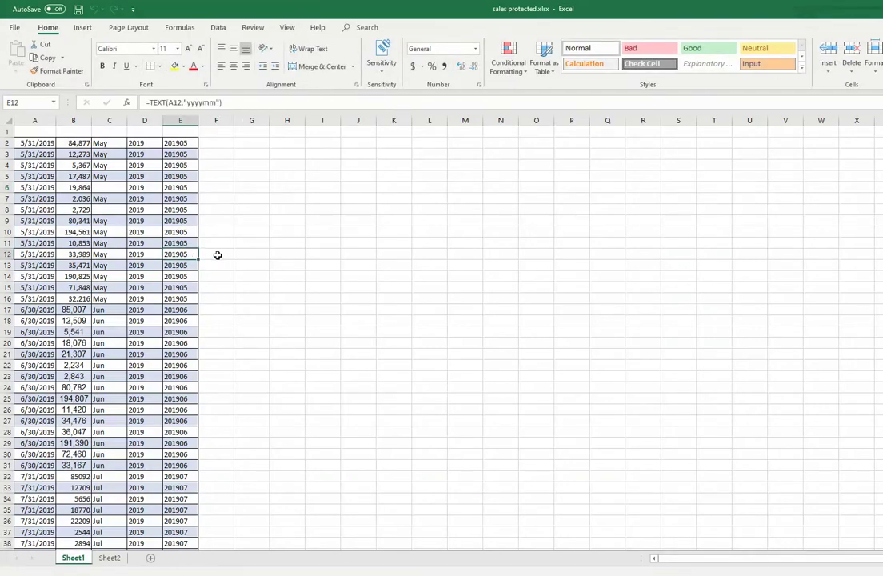
left_click(211, 255)
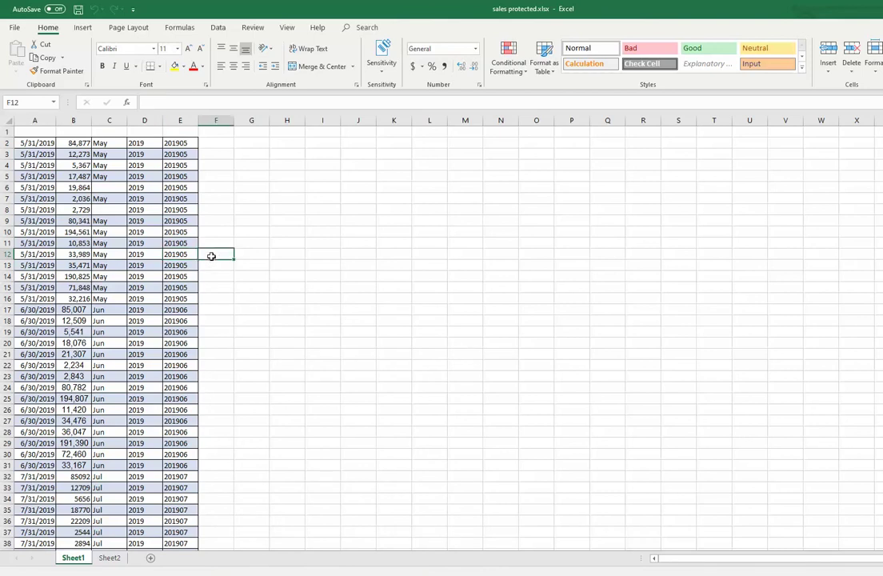
type("hvbh")
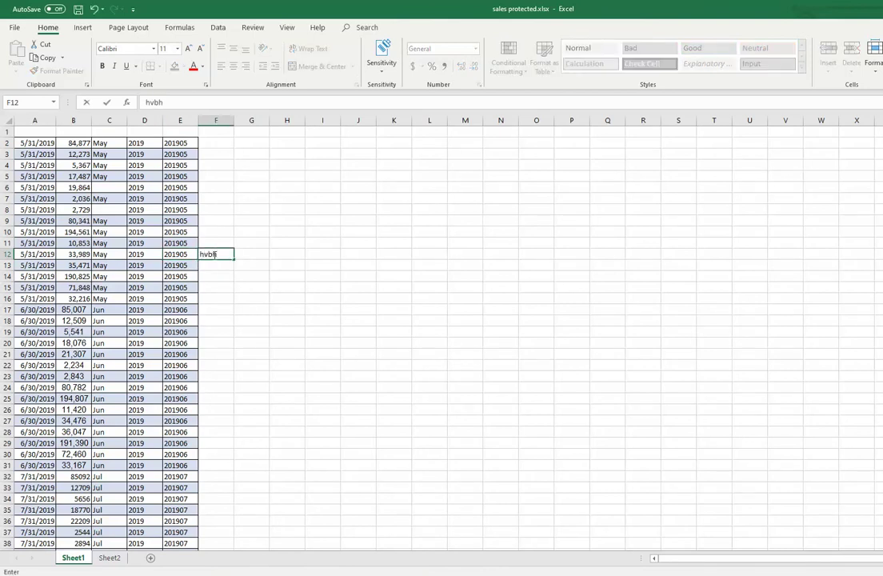
left_click(208, 298)
left_click(226, 252)
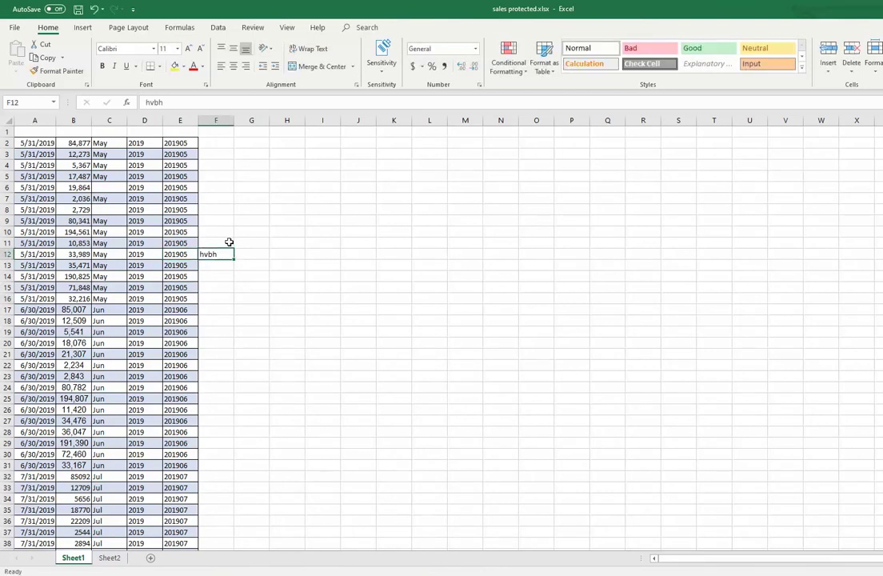
left_click(228, 222)
left_click(228, 190)
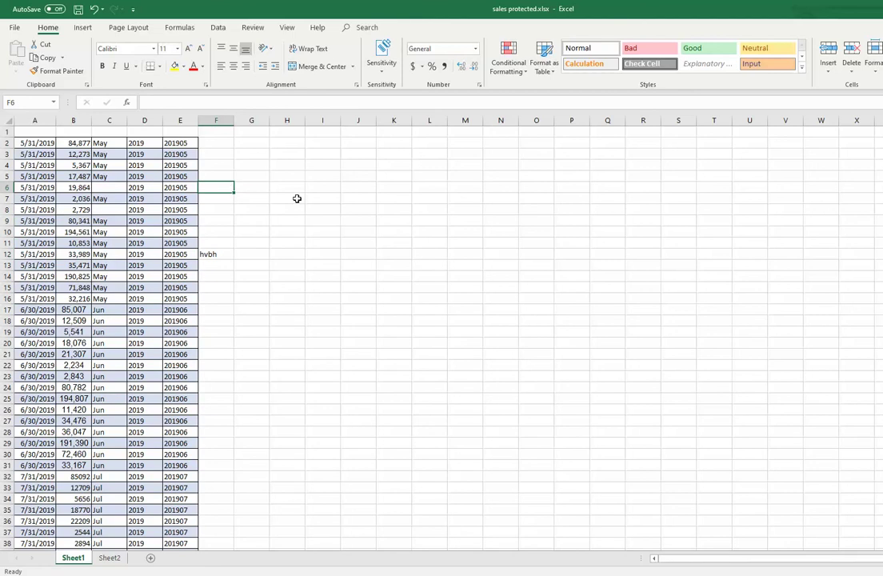
left_click(232, 242)
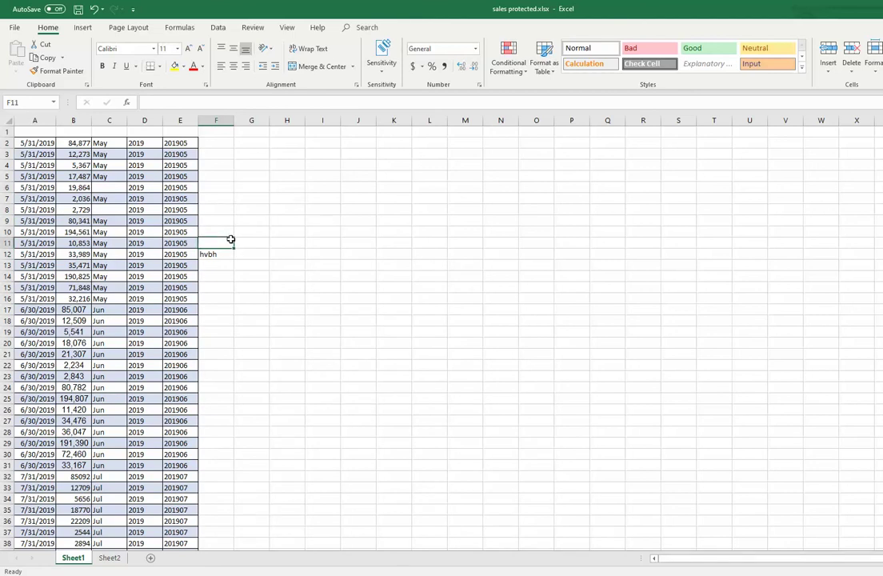
left_click(221, 230)
left_click(216, 219)
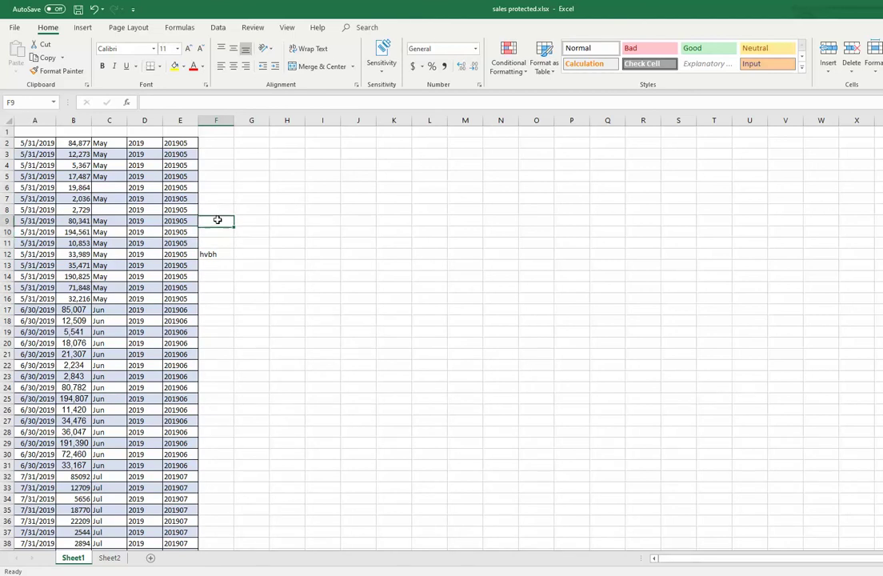
left_click(216, 195)
left_click(217, 176)
left_click(217, 165)
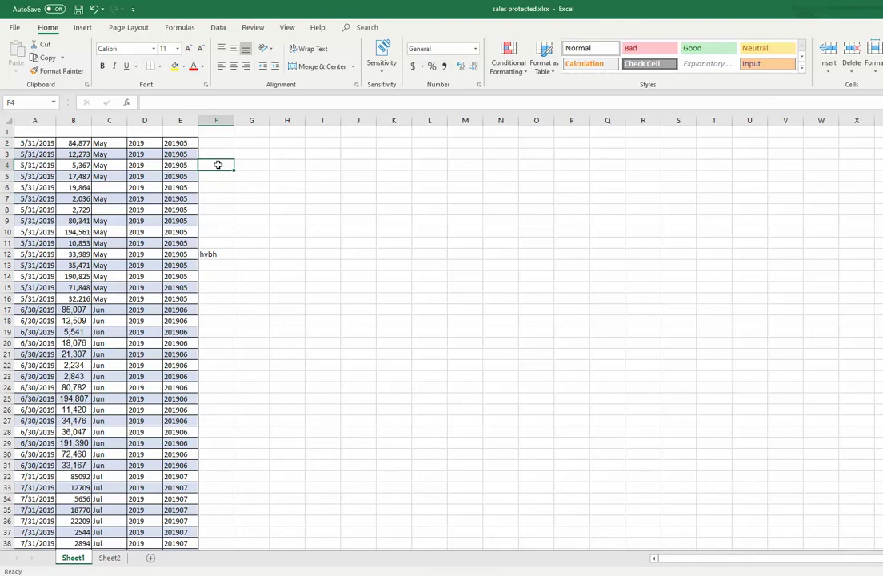